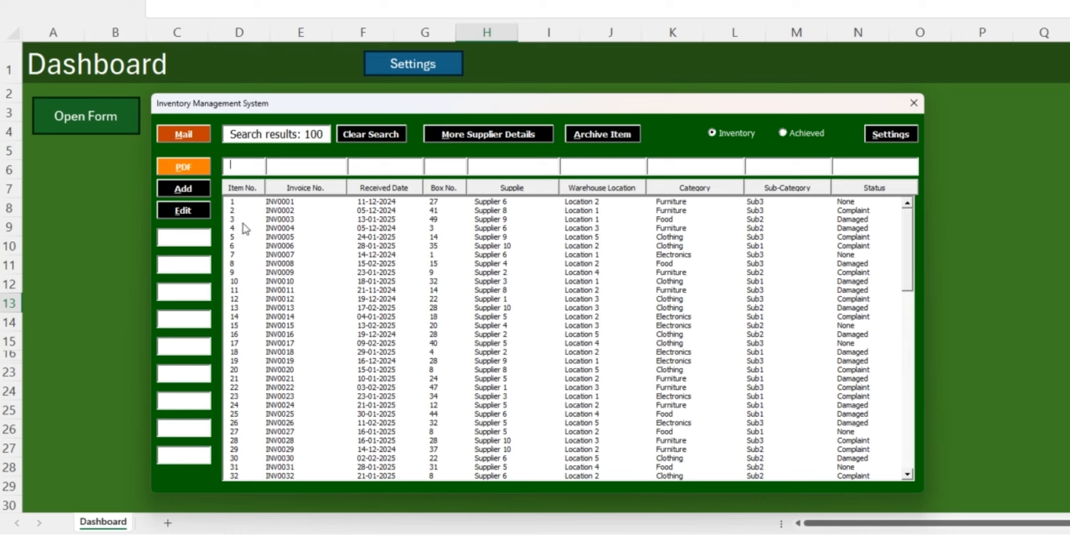
Sort the inventory list by invoice number, received date, box number, supplier, warehouse location and category, and return it to item number order
click(314, 191)
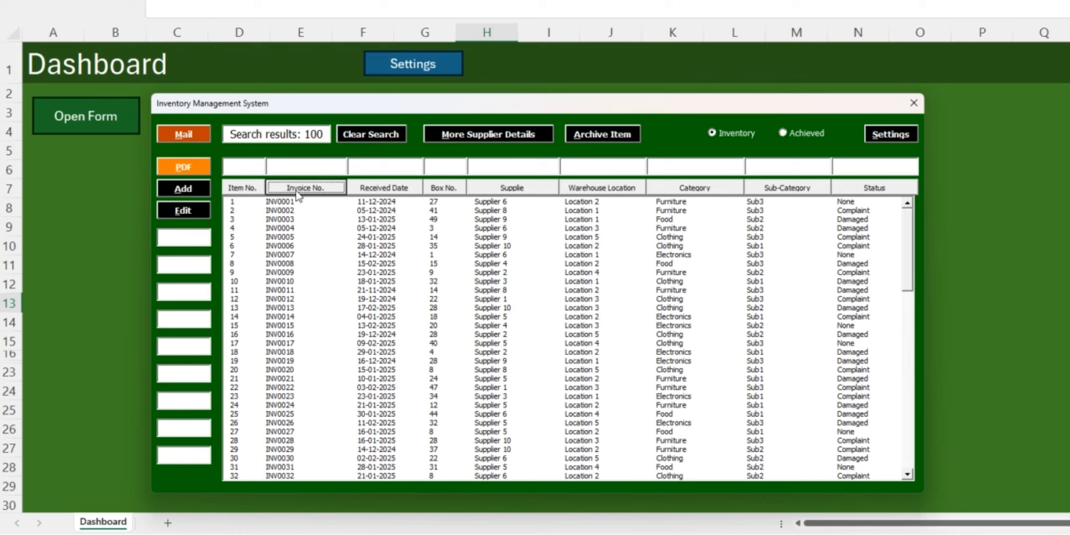
click(379, 190)
click(442, 188)
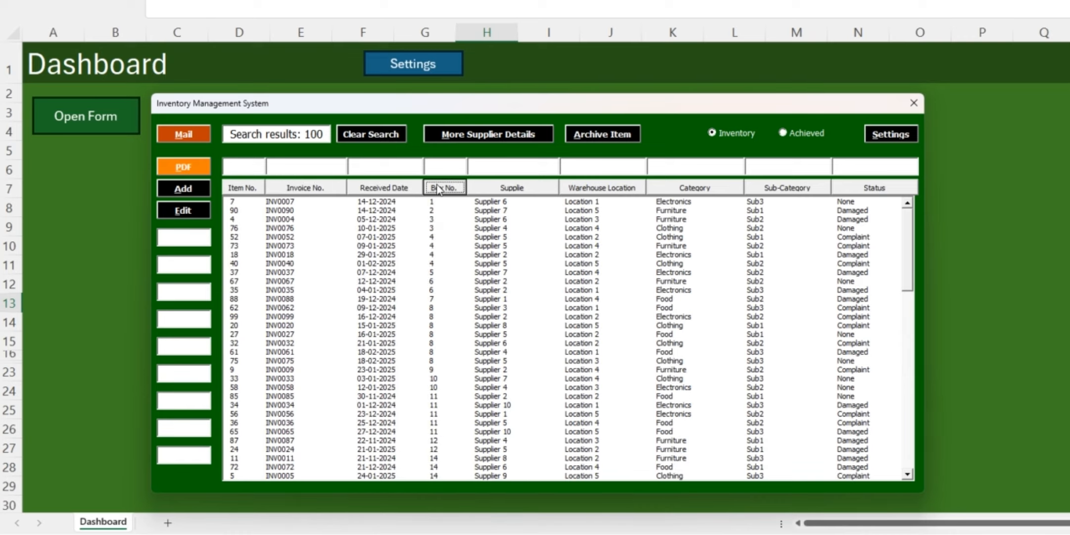
click(526, 190)
click(589, 188)
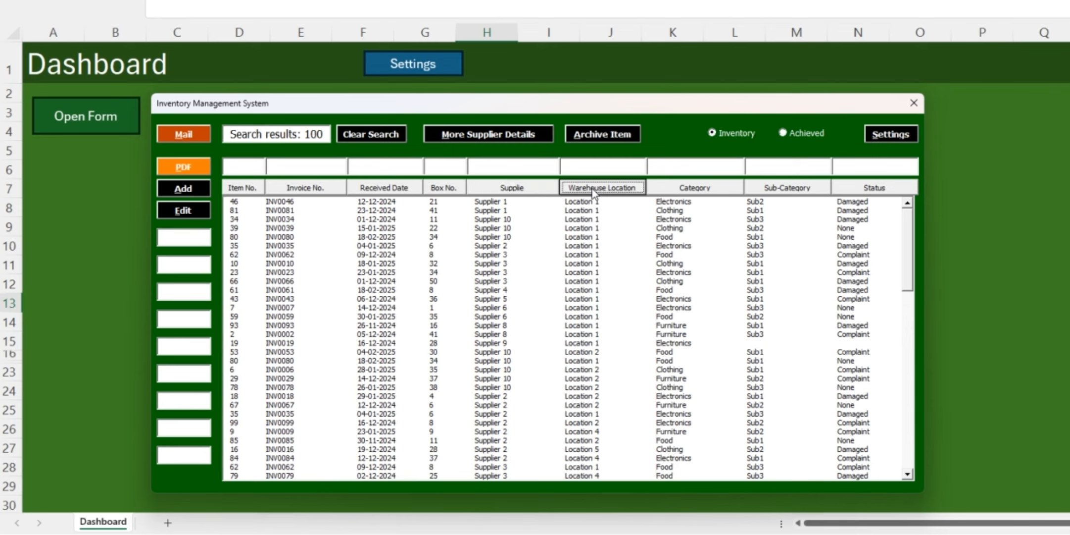
click(700, 189)
click(243, 189)
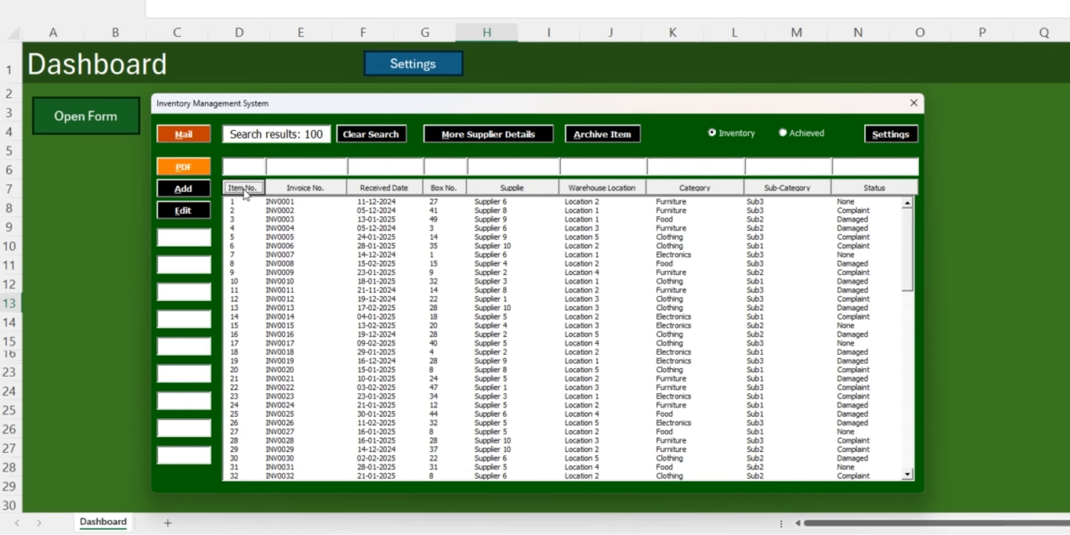
Filter the inventory by box number 22 and warehouse location 3, and clear both filters
click(442, 170)
text(22)
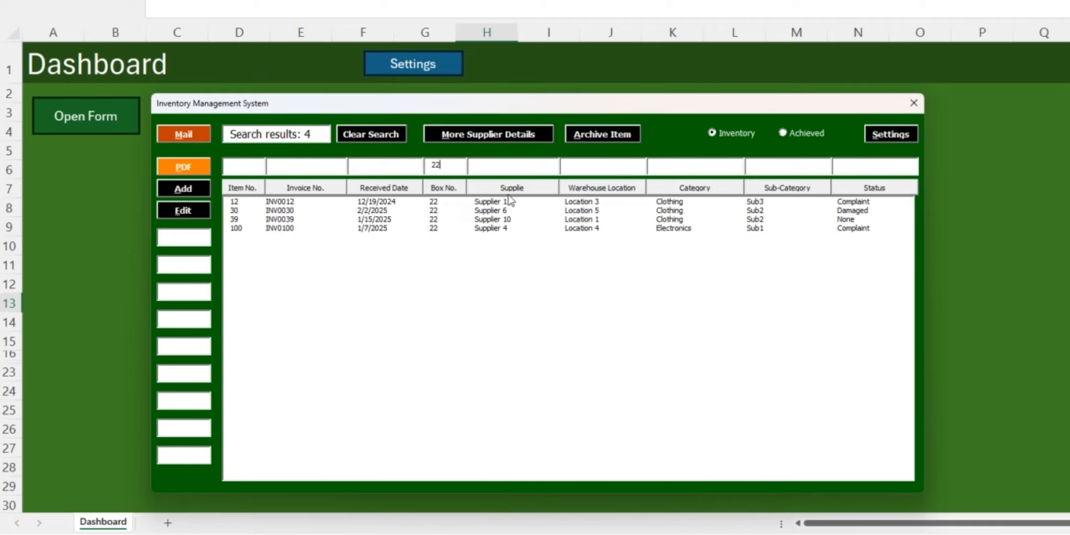
text(3)
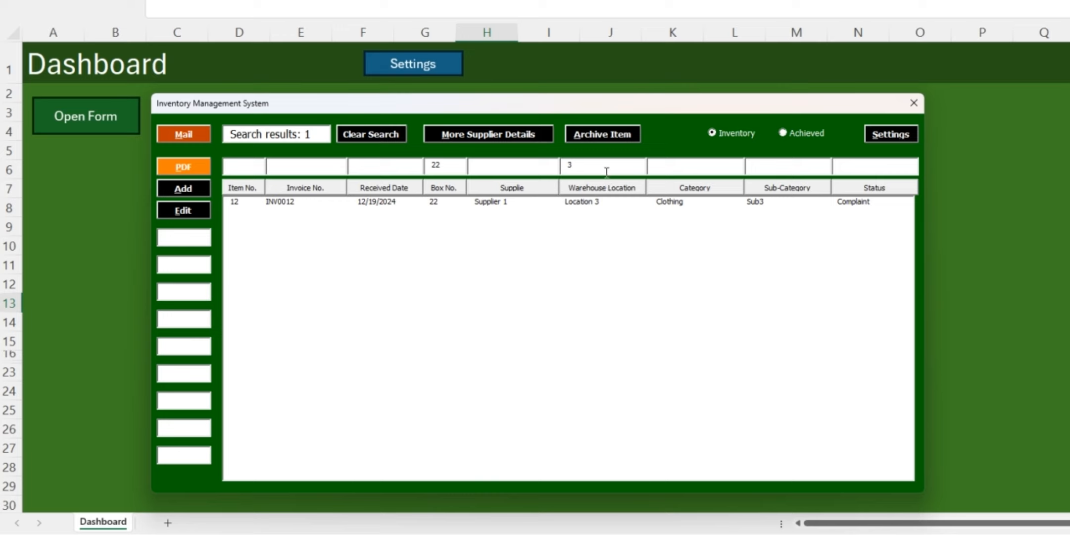
key(BackSpace)
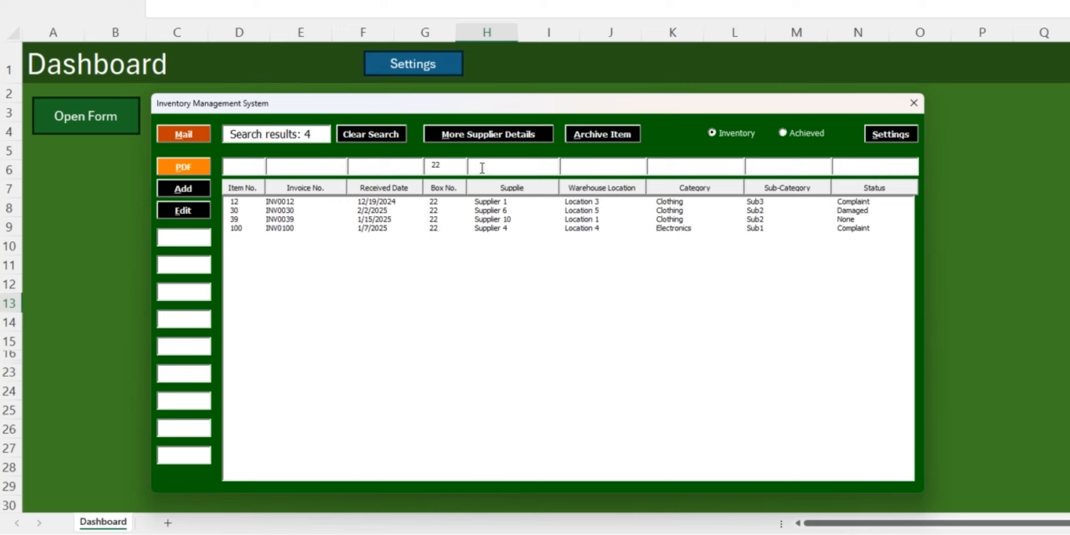
key(BackSpace)
key(BackSpace)
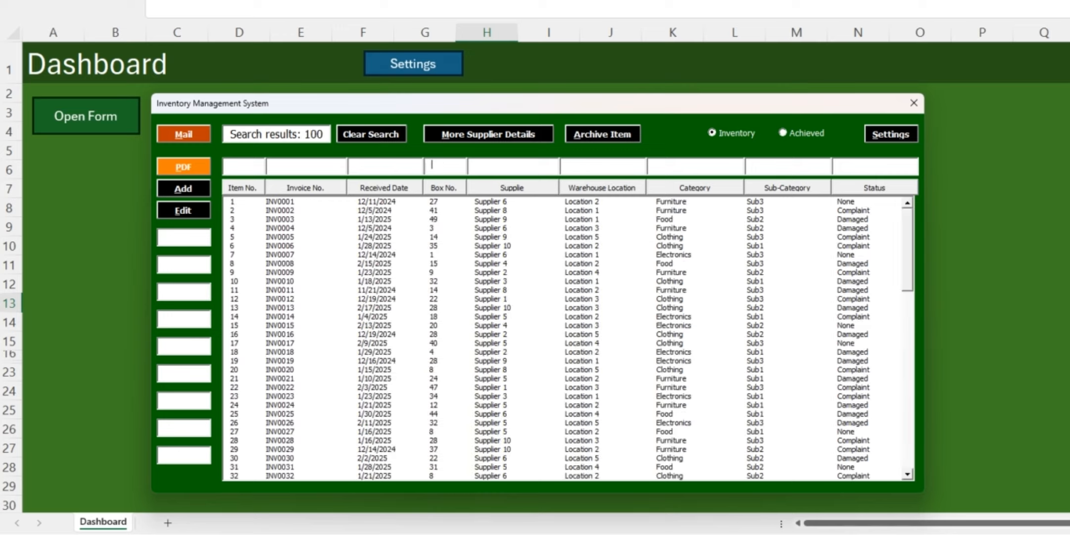
Filter the inventory by received date 2025 and status "co", view item 20, and clear the search
click(395, 166)
text(2025)
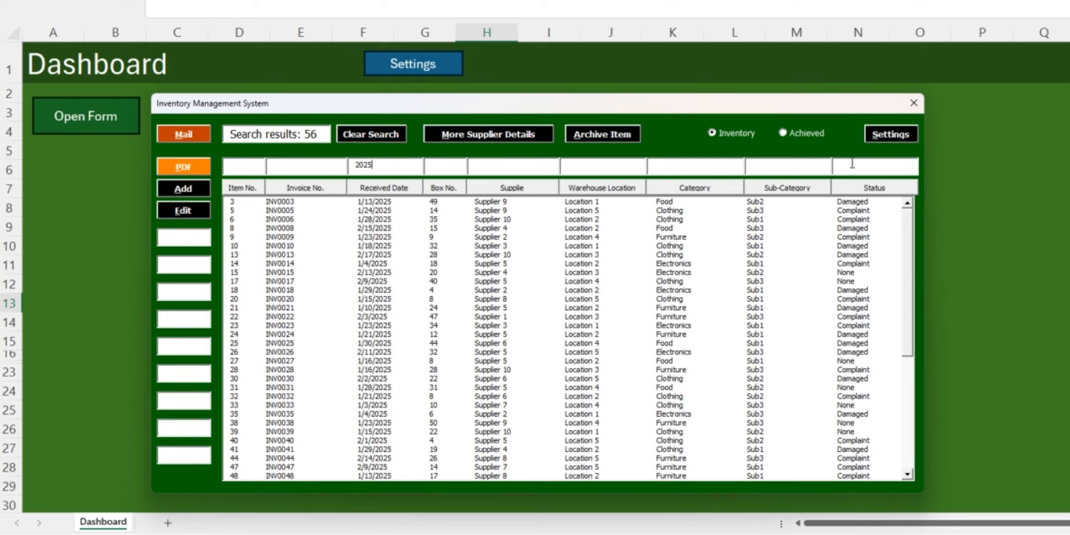
text(co)
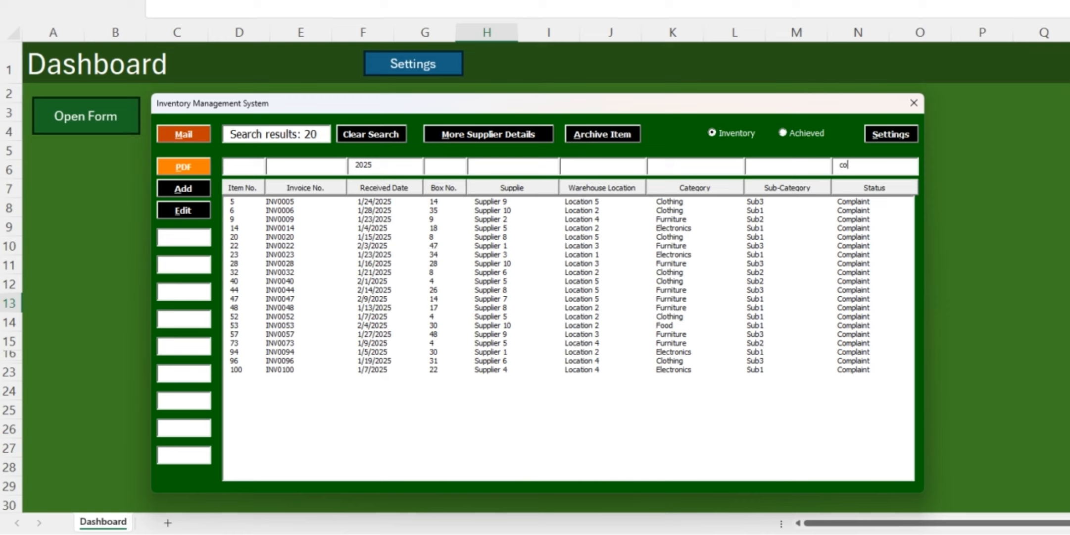
click(829, 237)
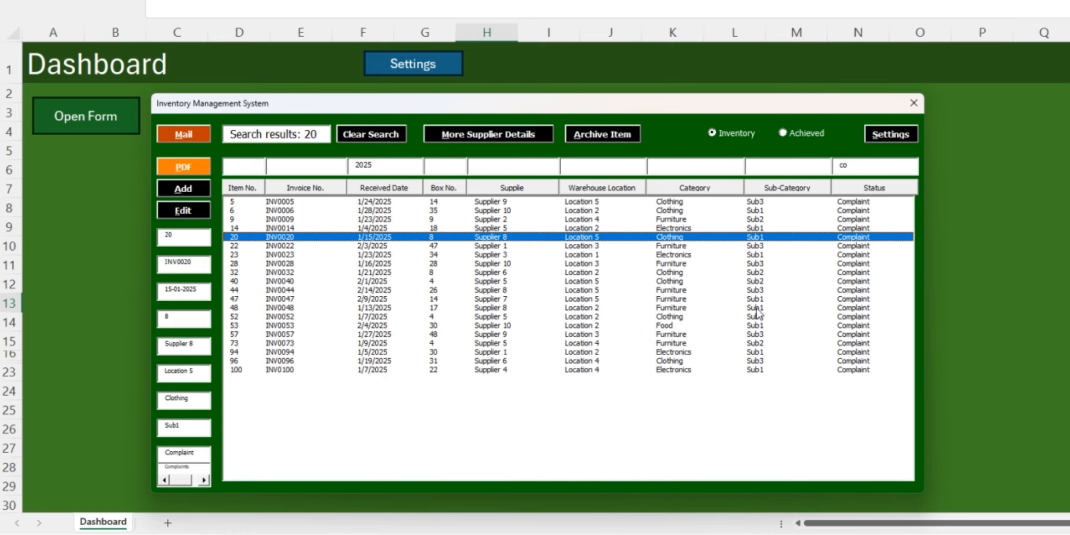
click(362, 135)
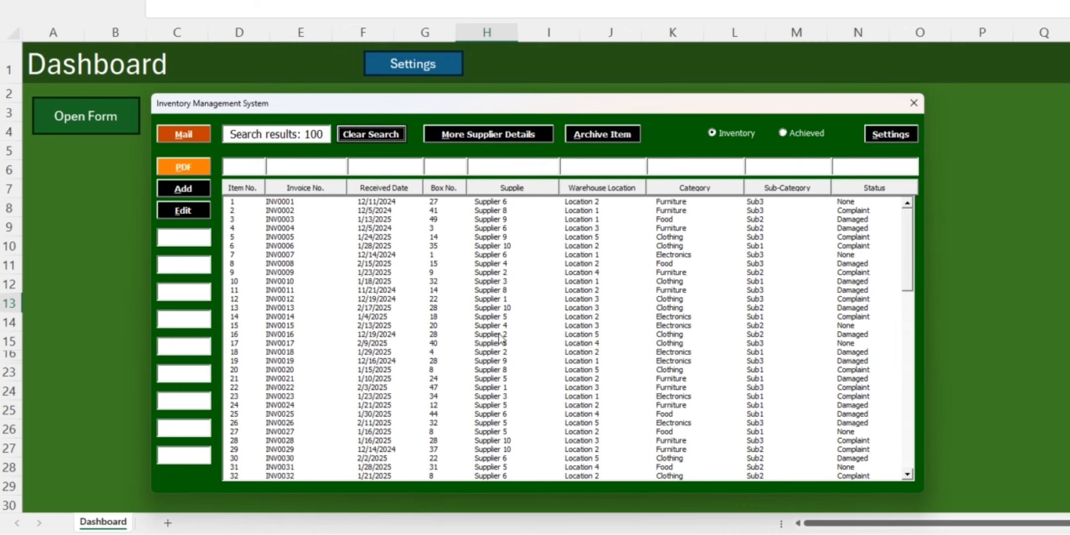
Look up the additional supplier details for inventory item 8 and close them after viewing
click(496, 256)
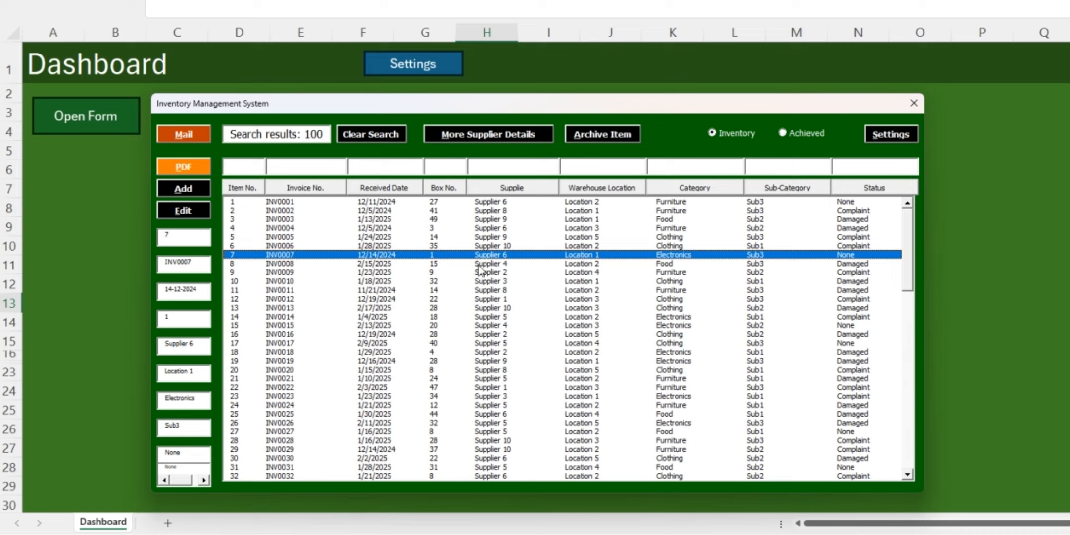
click(479, 265)
click(476, 135)
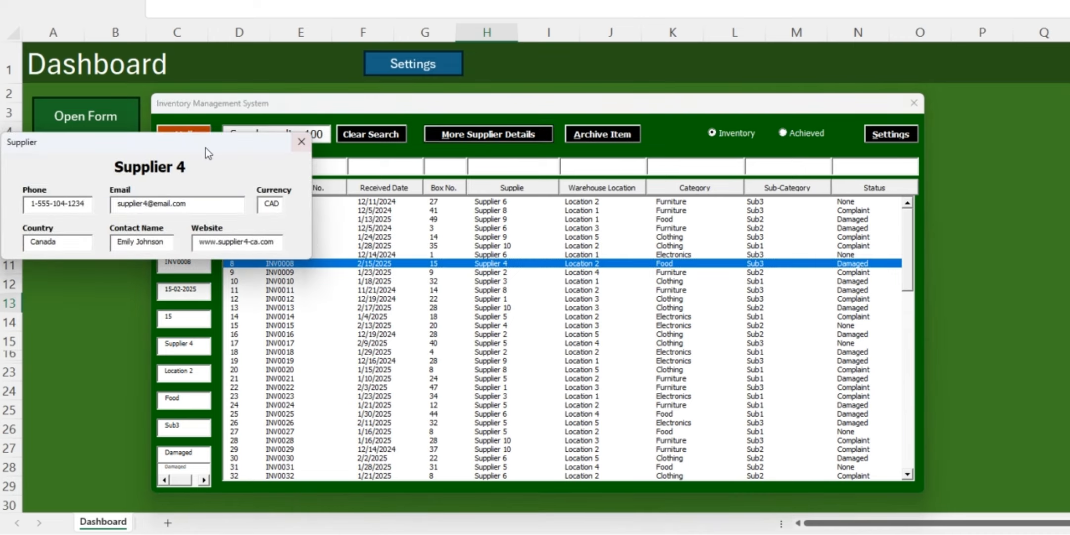
drag(206, 148, 483, 303)
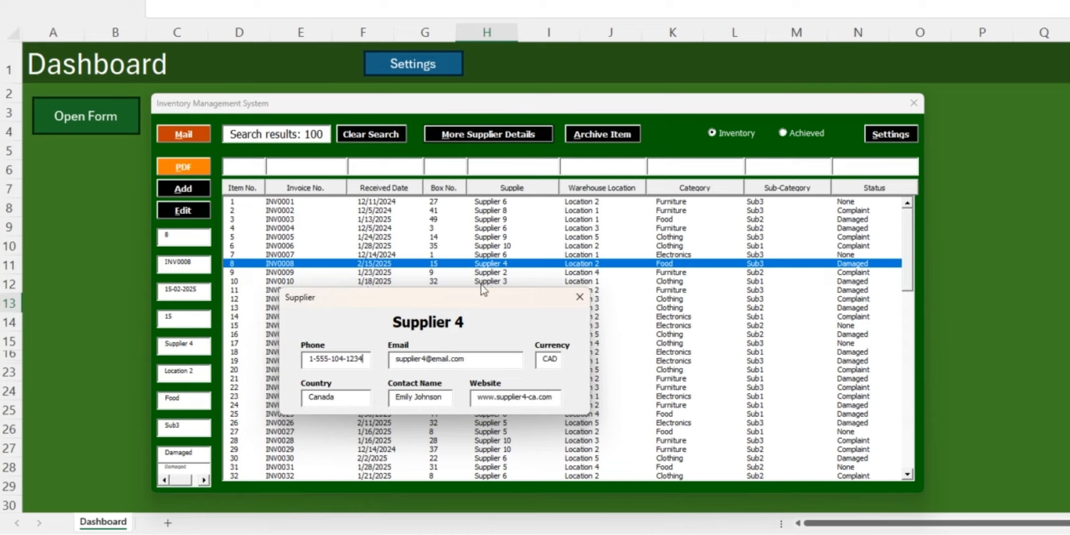
click(580, 297)
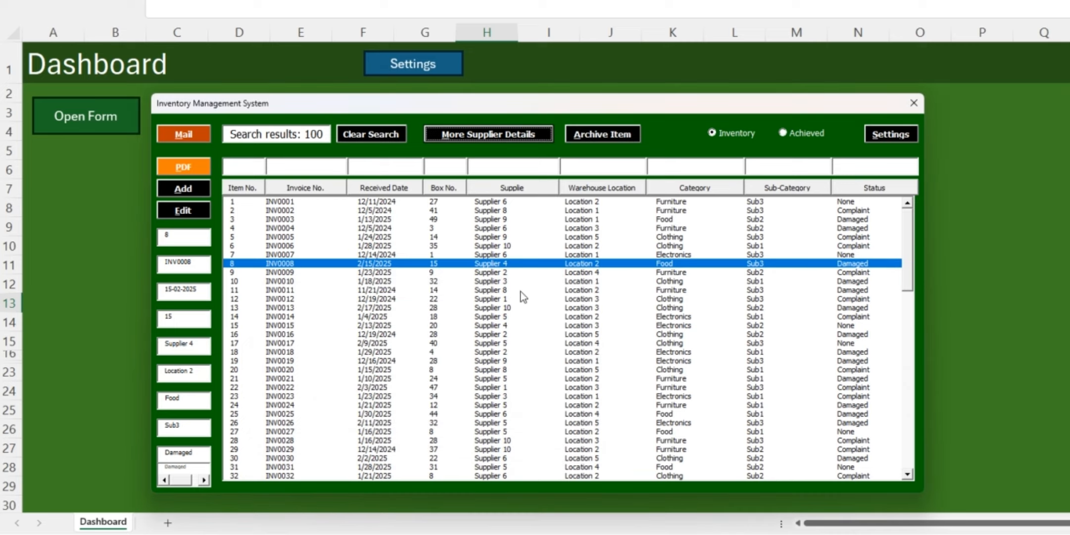
Rename the first inventory column to "Item ID" in the form settings and save
click(894, 133)
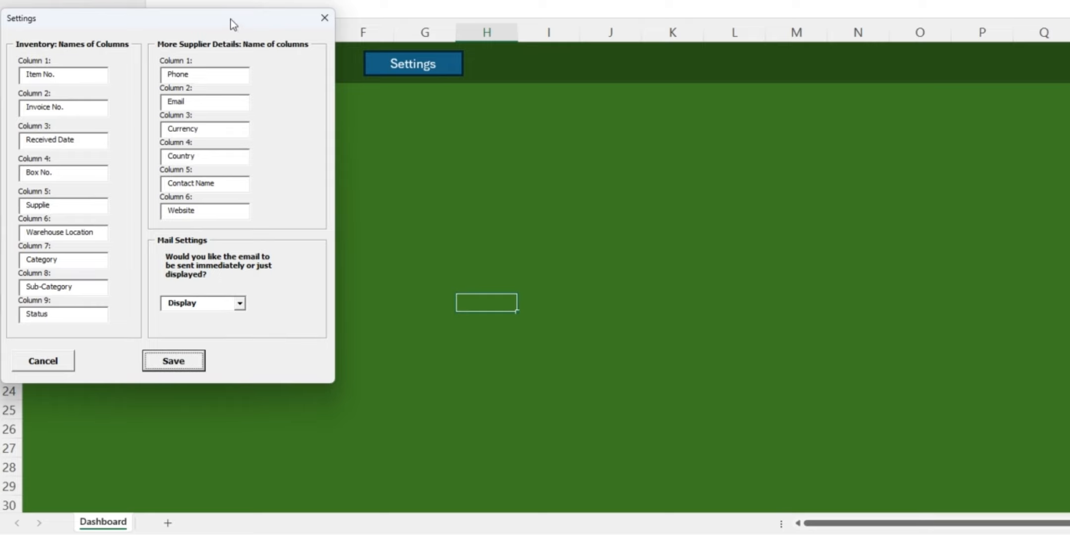
drag(231, 19, 421, 112)
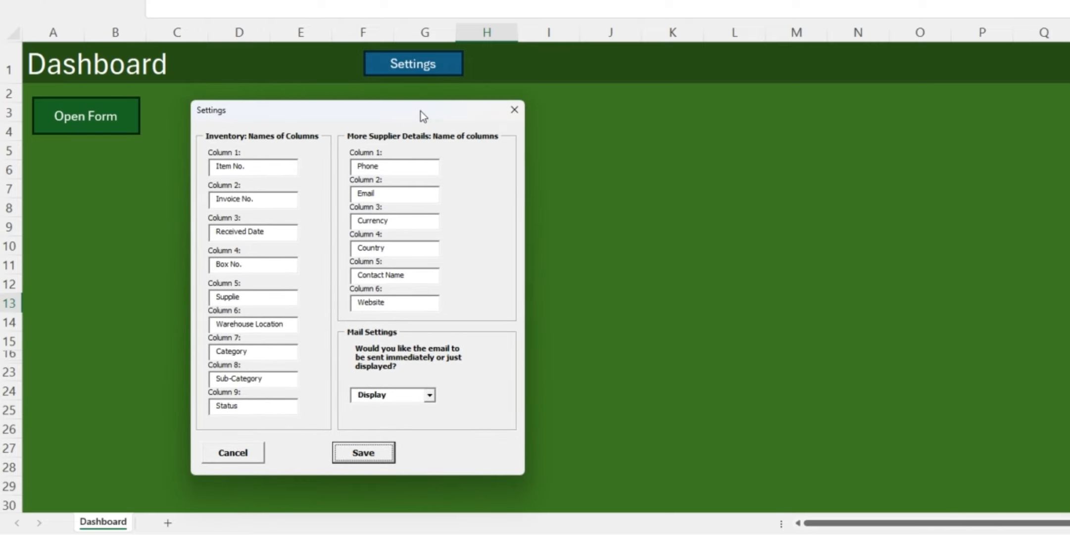
click(244, 168)
text(.)
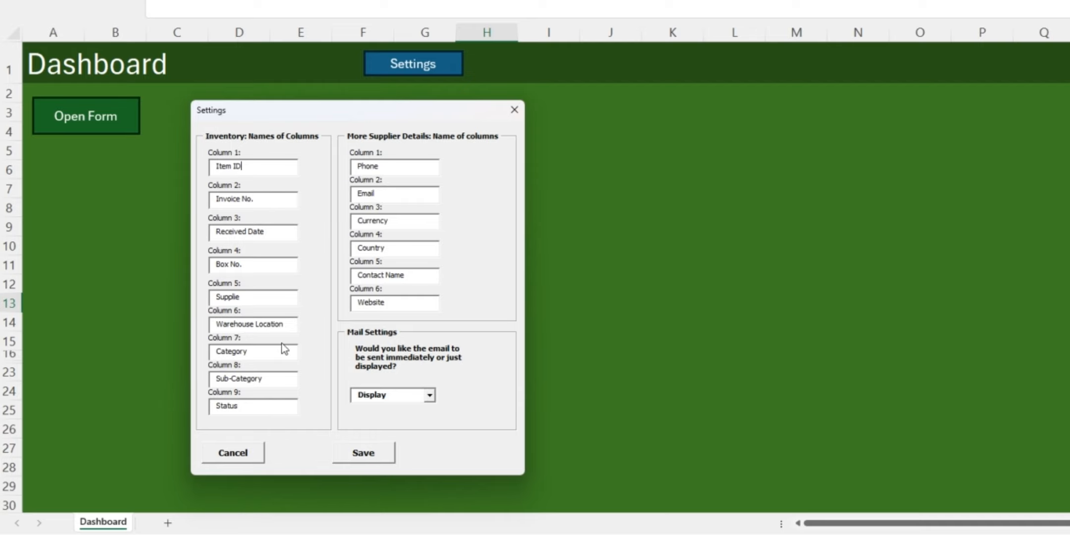
click(351, 452)
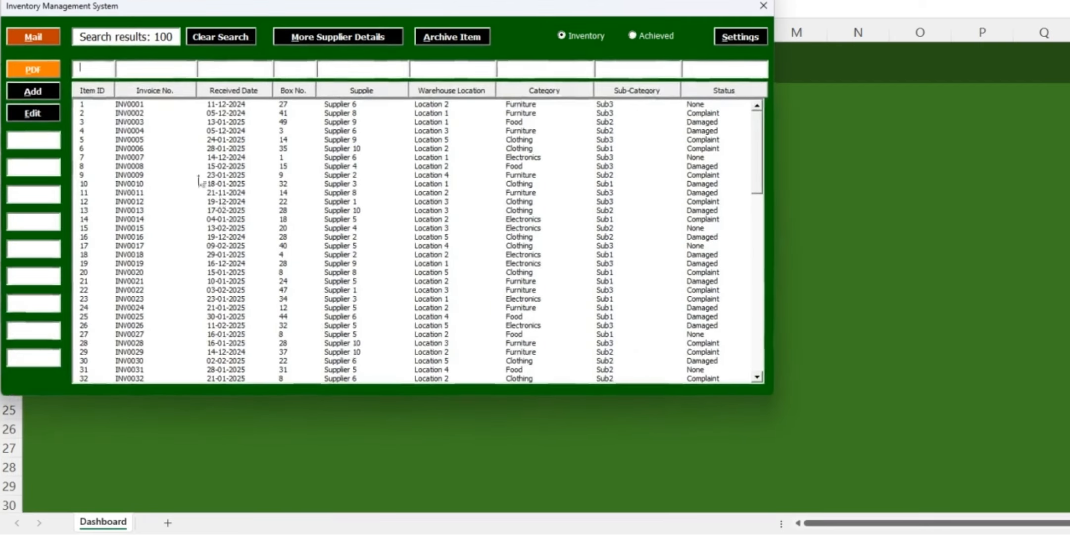
drag(122, 18, 233, 104)
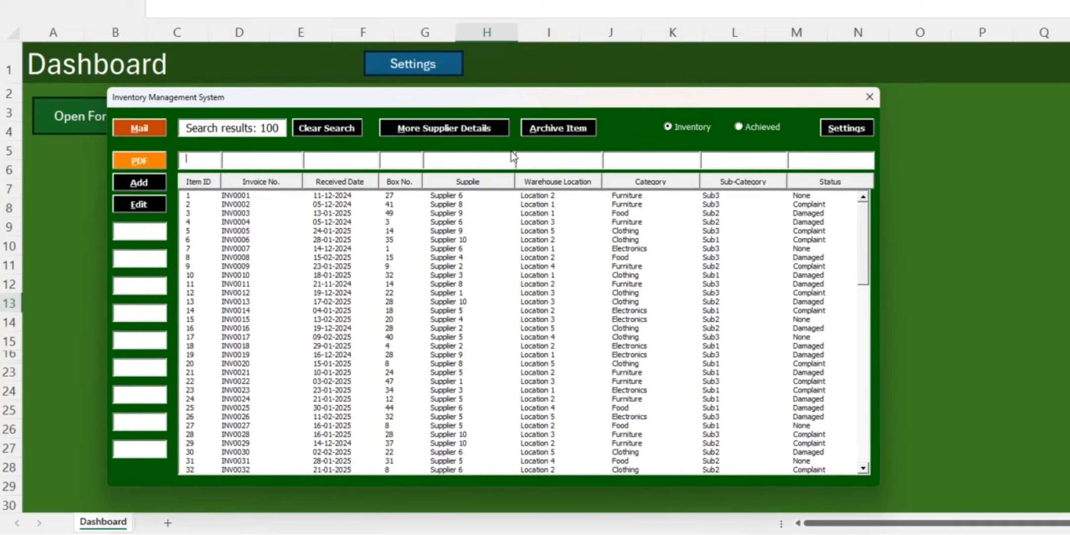
Switch the mail setting to Send, return it to Display, and save the settings
click(830, 130)
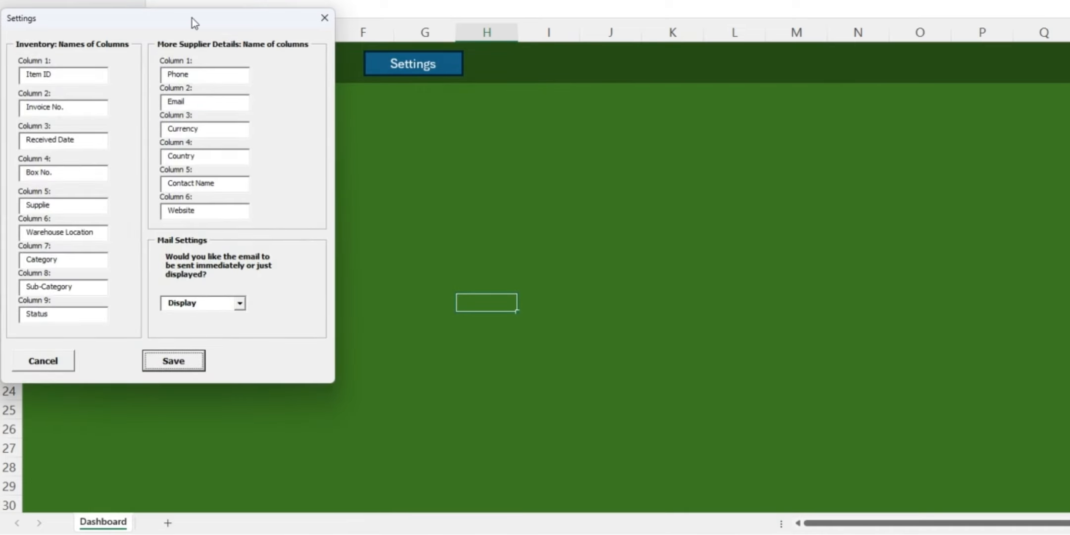
drag(192, 17, 263, 59)
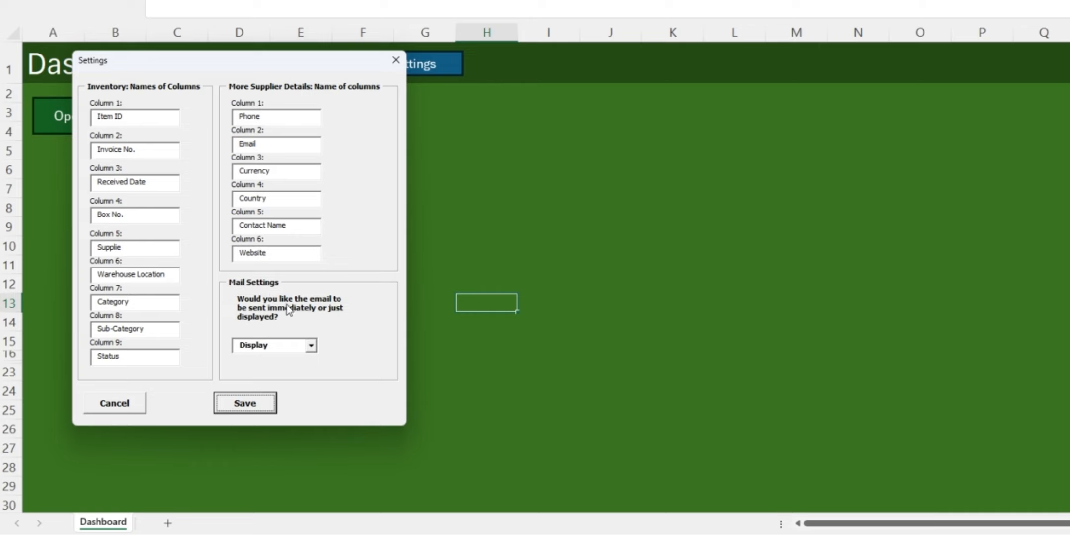
click(312, 346)
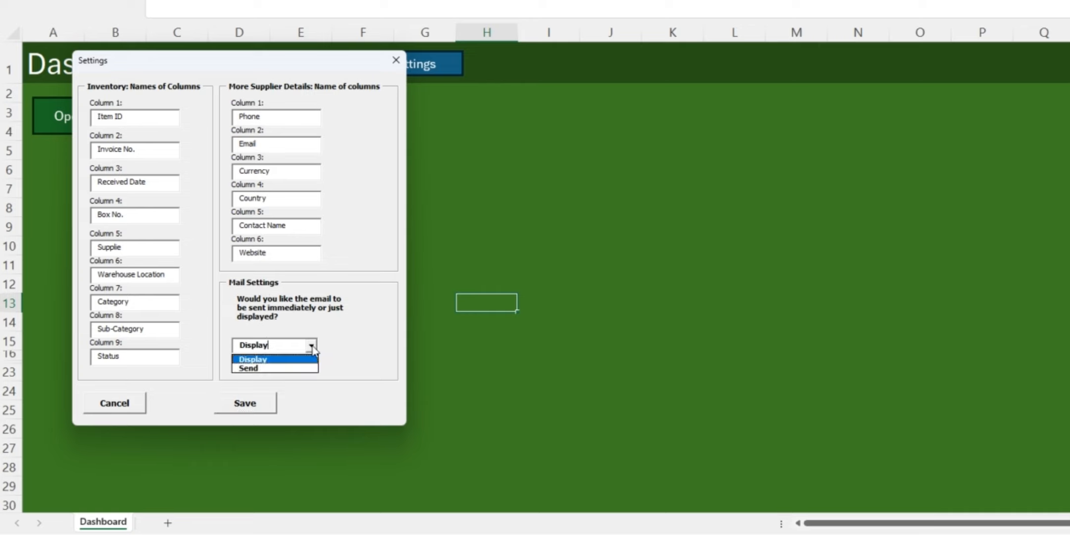
click(273, 368)
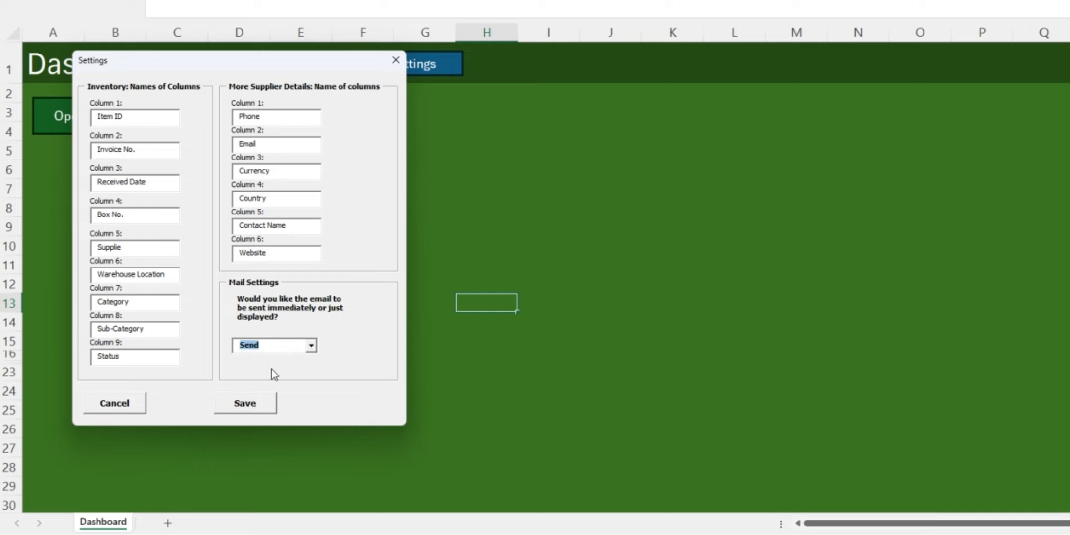
click(312, 345)
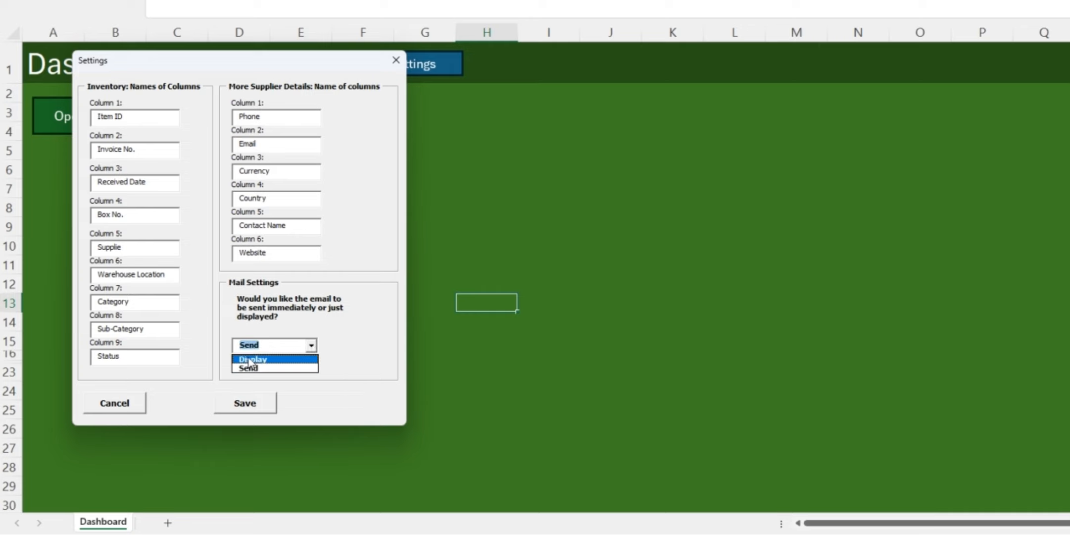
click(249, 359)
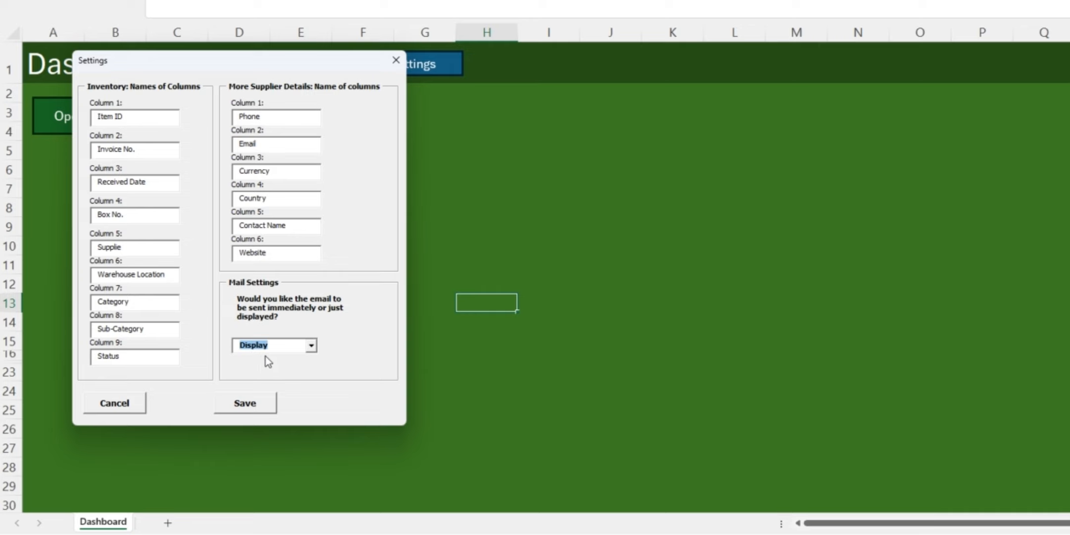
click(239, 406)
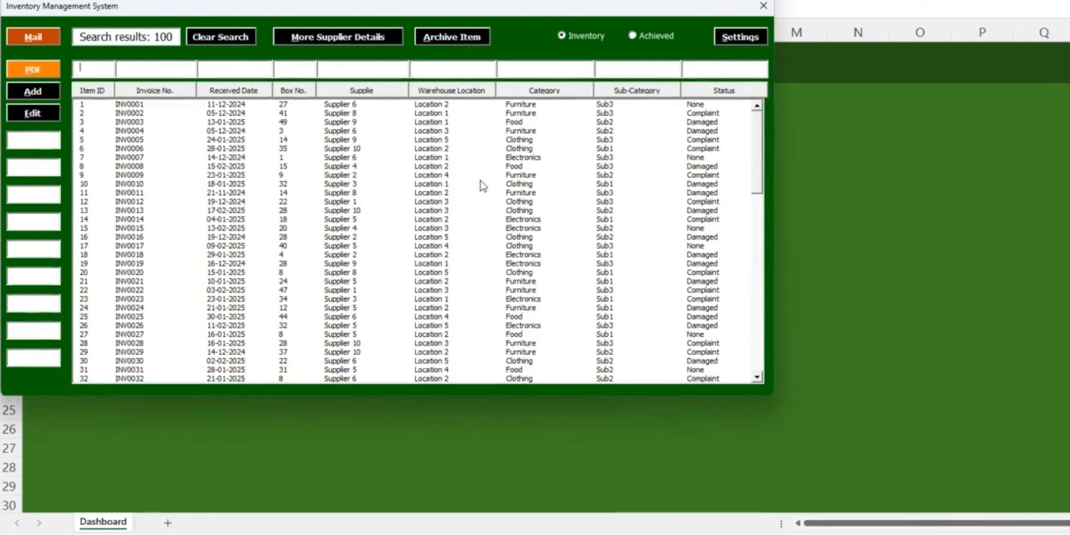
drag(478, 13, 629, 118)
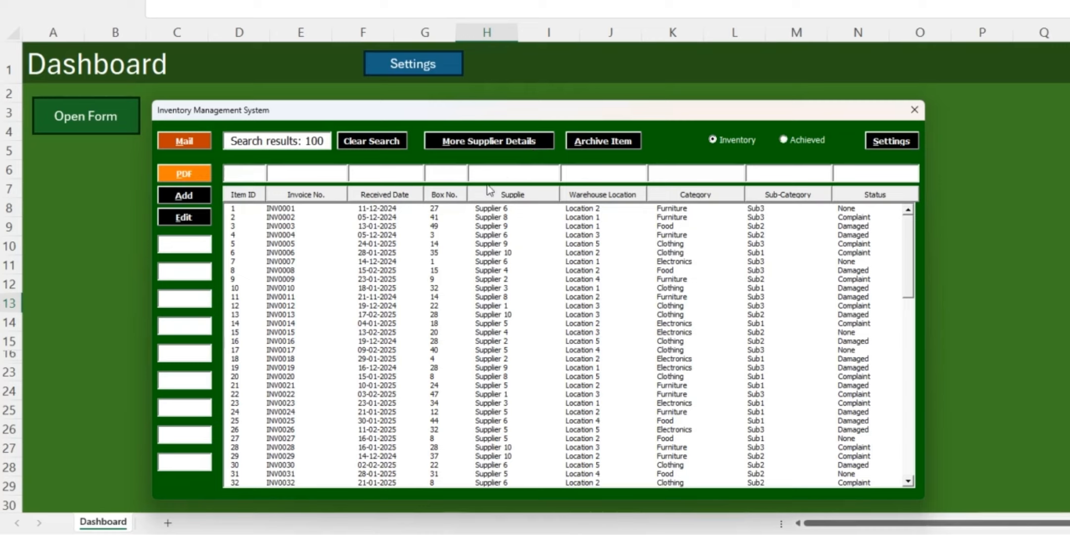
Load inventory item 7 for editing and replace its invoice number, received date, box number and supplier with TEST
click(364, 281)
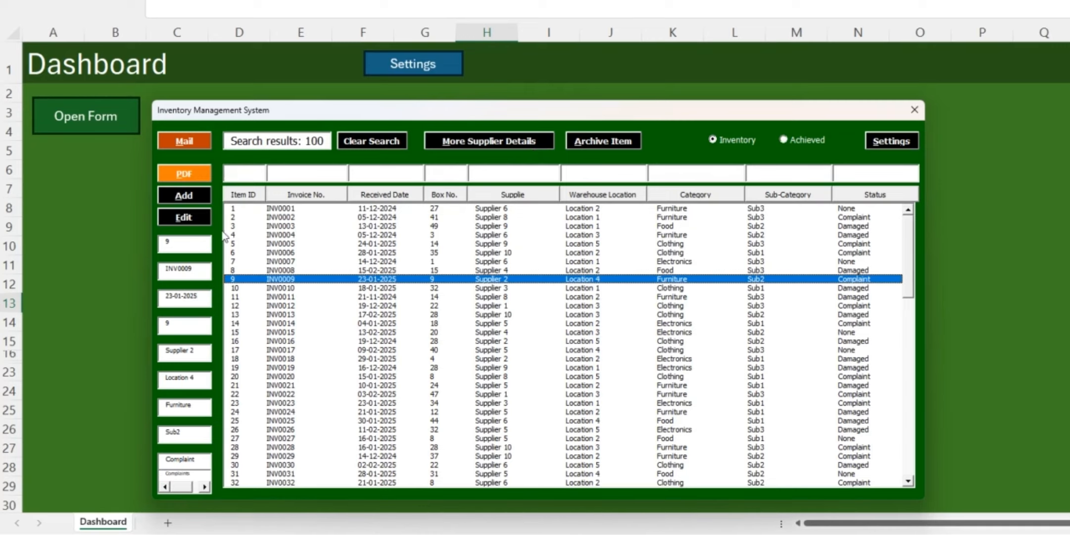
click(274, 332)
click(317, 263)
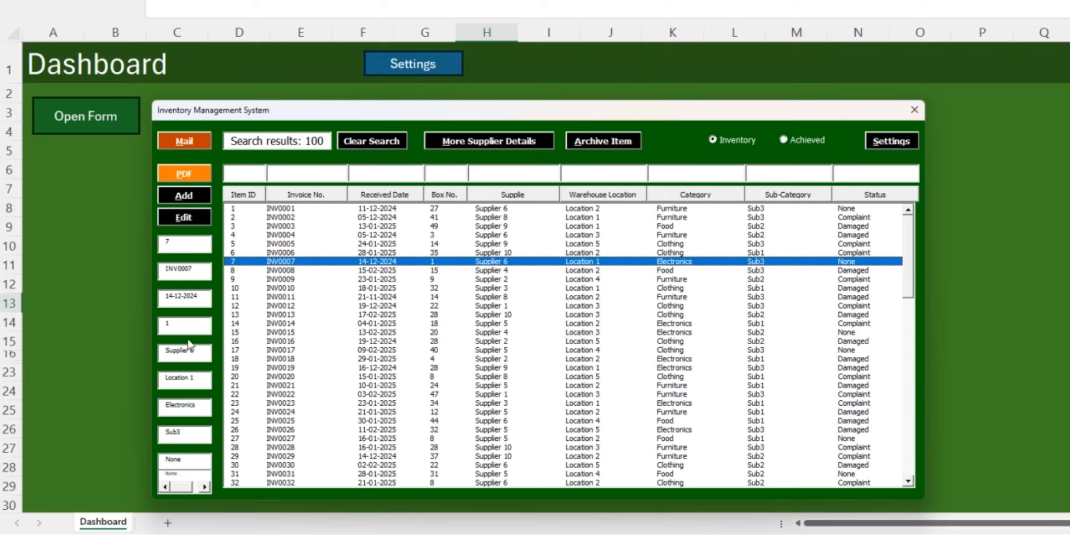
double_click(189, 269)
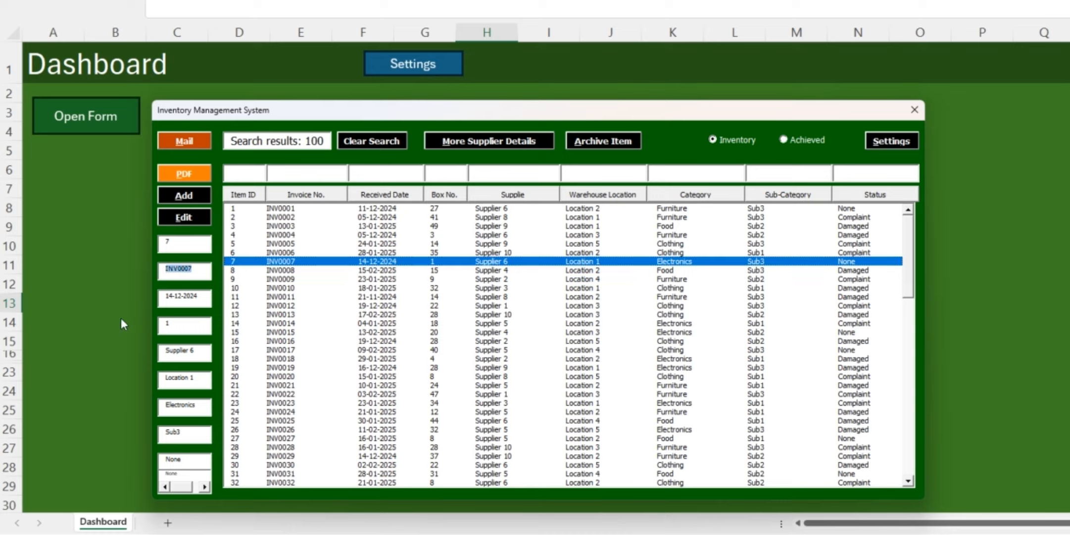
key(BackSpace)
drag(197, 266, 58, 268)
key(ctrl+c)
drag(207, 295, 164, 352)
key(ctrl+v)
Replace item 7's warehouse location, category, sub-category and status with TEST, and save the edited record
key(ctrl+v)
key(ctrl+v)
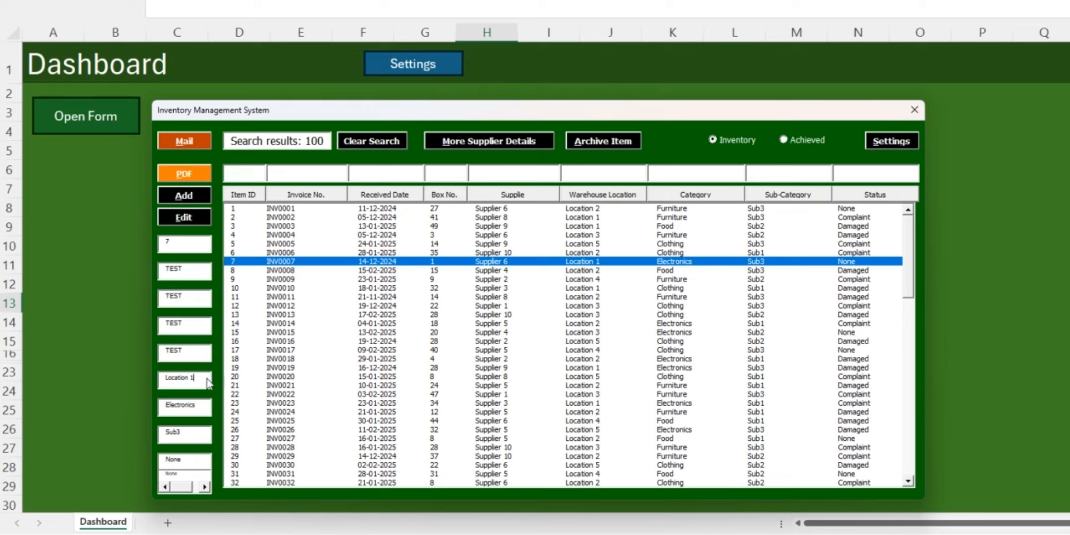
drag(208, 379, 166, 408)
key(ctrl+v)
key(ctrl+v)
drag(205, 434, 144, 465)
key(ctrl+v)
key(ctrl+v)
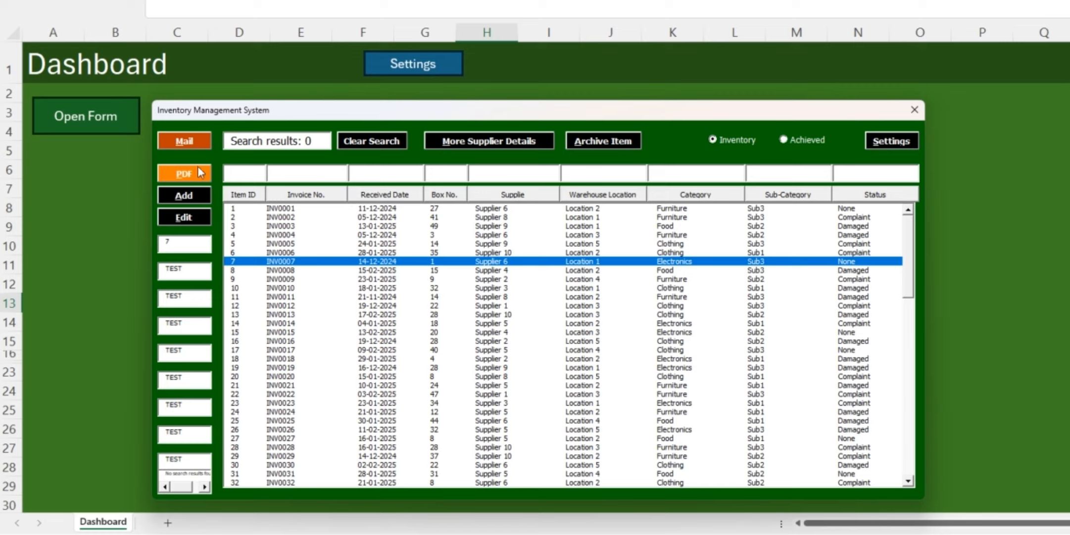
click(176, 218)
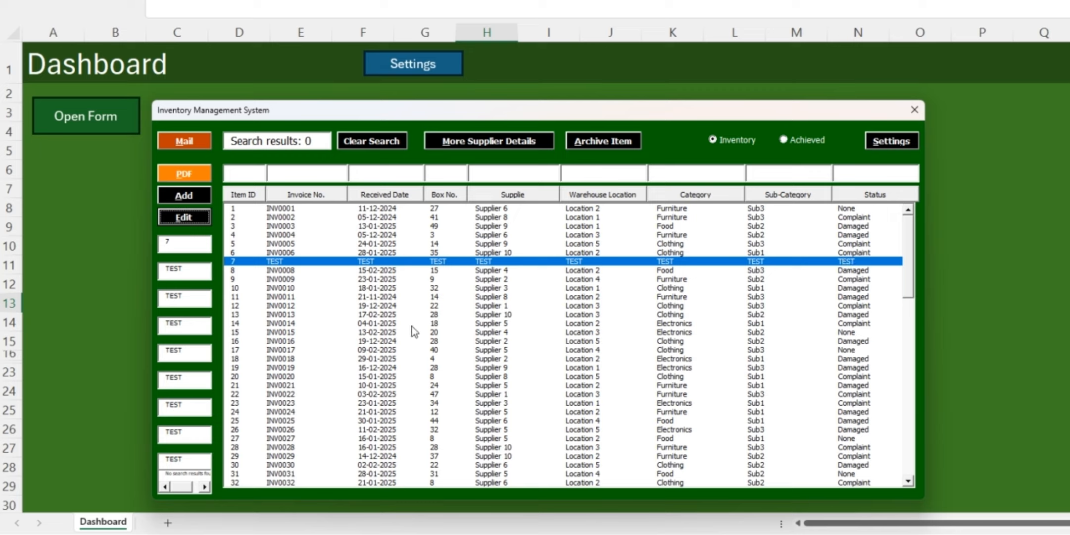
Load inventory item 12 into the entry fields and change its invoice number to INV00199 and its received date to 05-01-2025
click(278, 308)
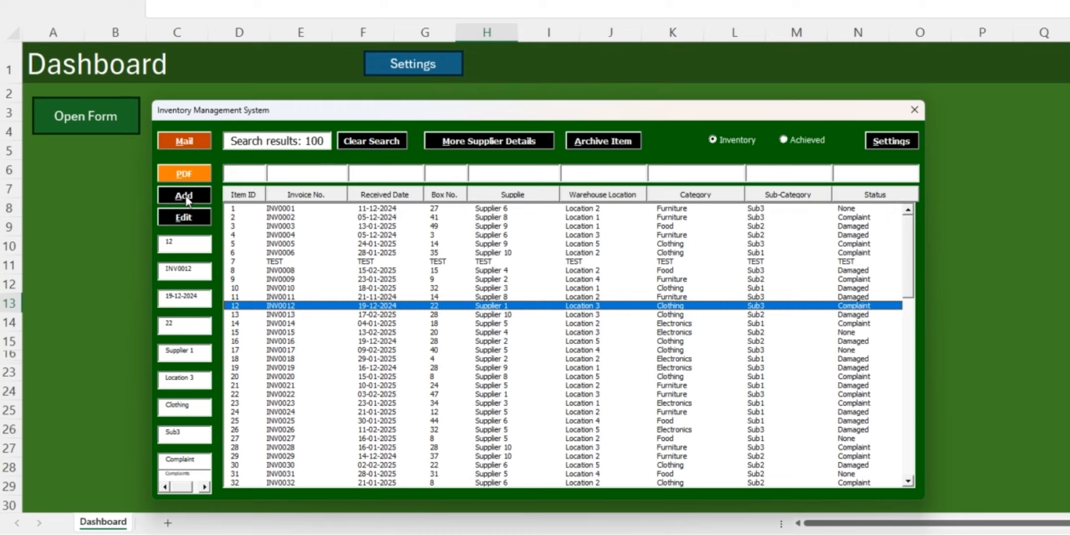
double_click(181, 241)
click(179, 241)
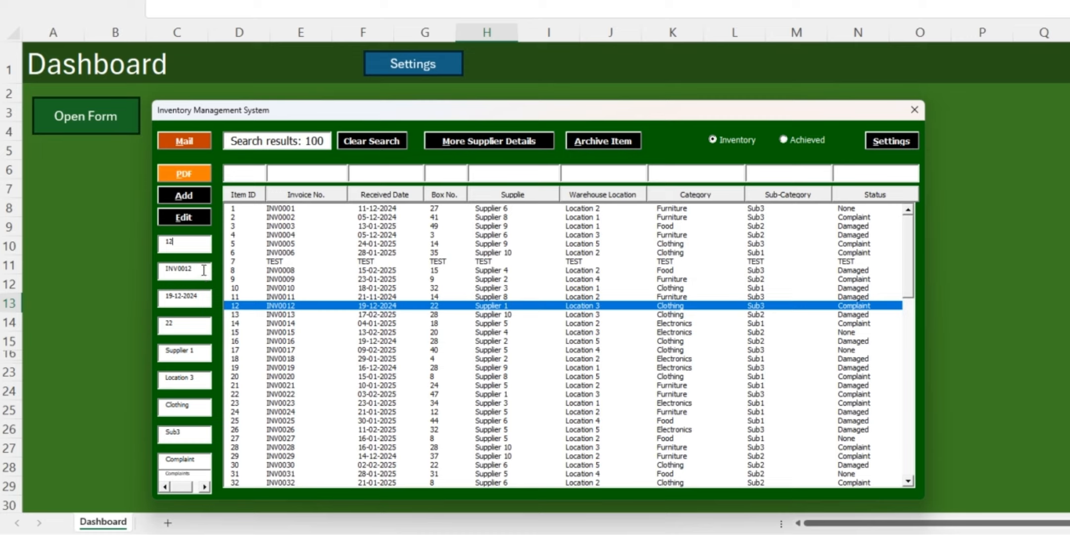
click(186, 269)
key(shift+Right)
text(9)
click(198, 295)
key(shift+Left)
key(shift+Left)
key(shift+Left)
key(shift+Left)
key(shift+Left)
key(shift+Left)
key(shift+Left)
key(shift+Left)
key(shift+Left)
key(shift+Left)
text(05-)
Add the modified record to the inventory as a new item, accepting a new item number
click(182, 197)
drag(649, 178, 379, 244)
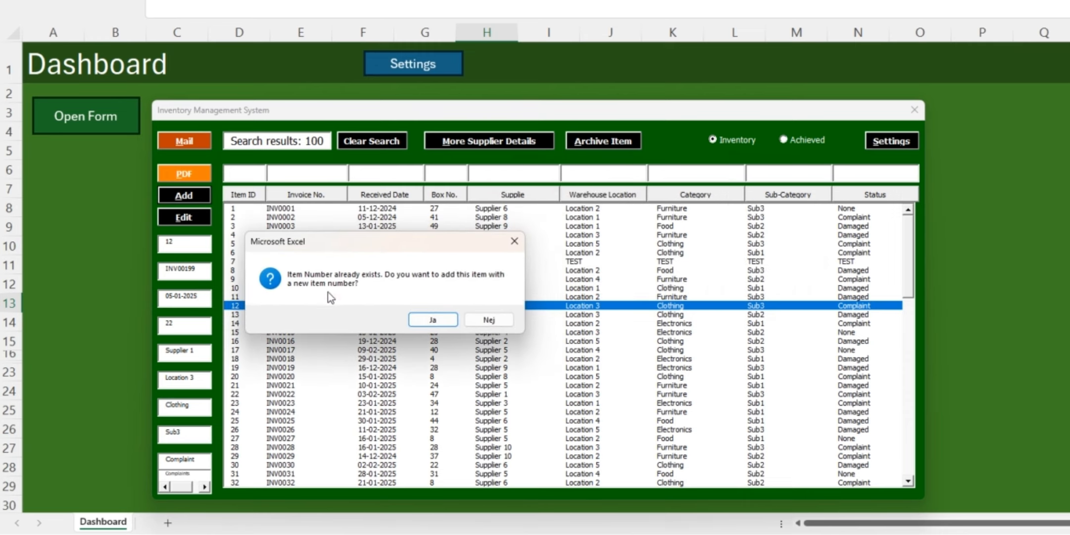
click(429, 320)
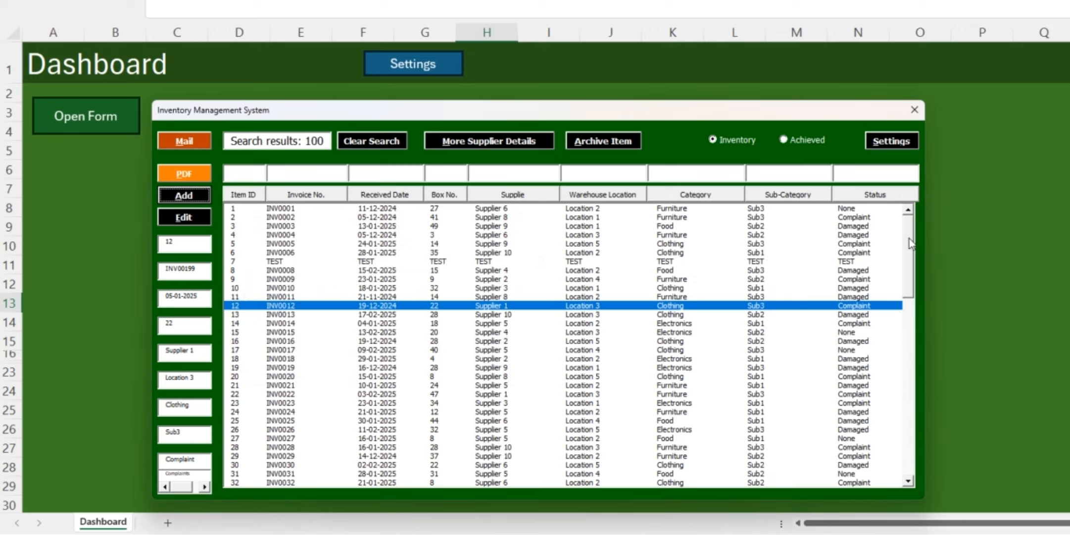
Clear the search, sort the inventory by Item ID and inspect the newly added record at the end of the list
scroll(909, 245, down, 2)
scroll(908, 248, up, 2)
click(342, 141)
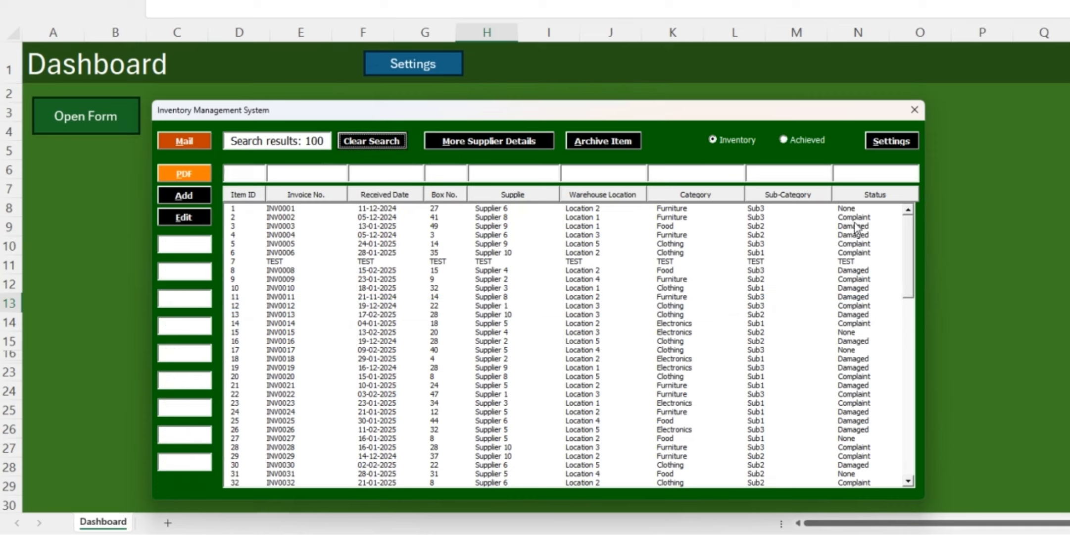
drag(907, 226, 895, 427)
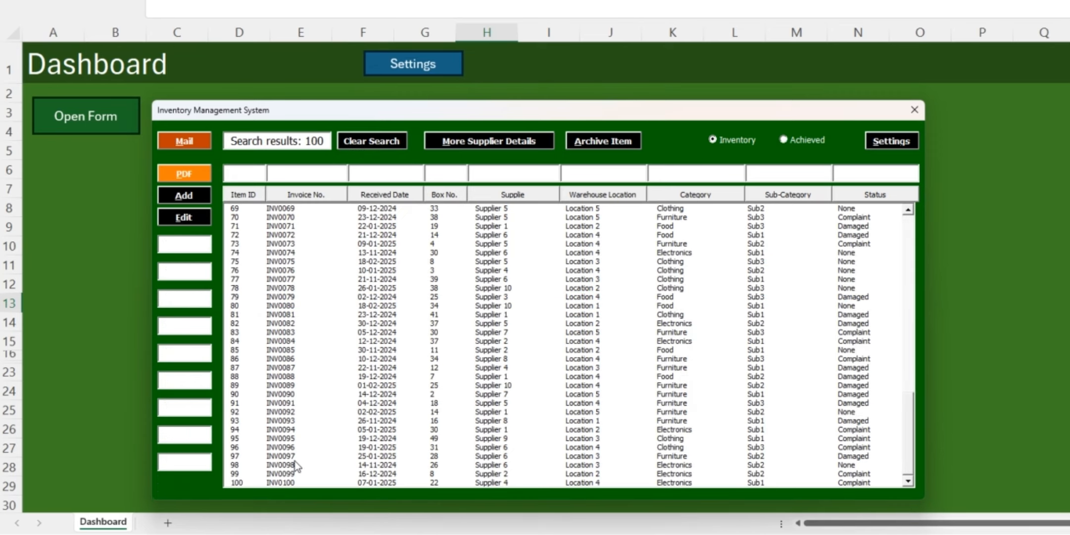
click(246, 195)
drag(914, 239, 890, 451)
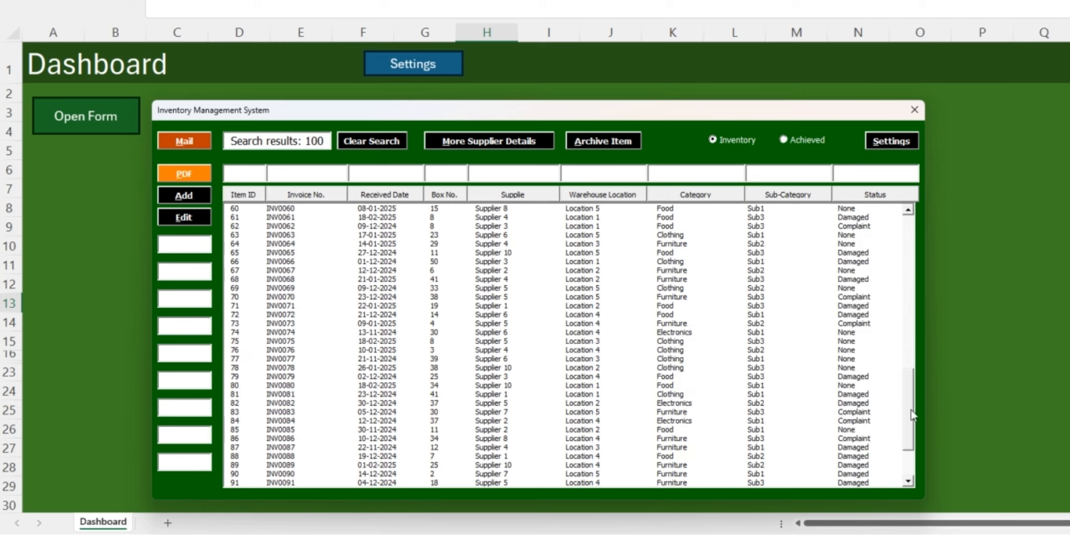
click(249, 483)
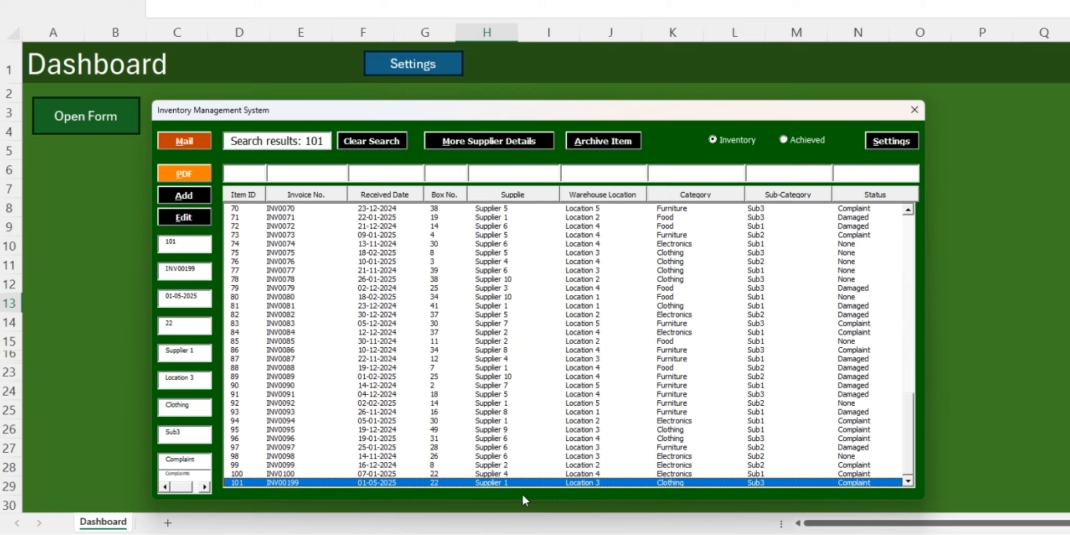
drag(917, 415, 908, 171)
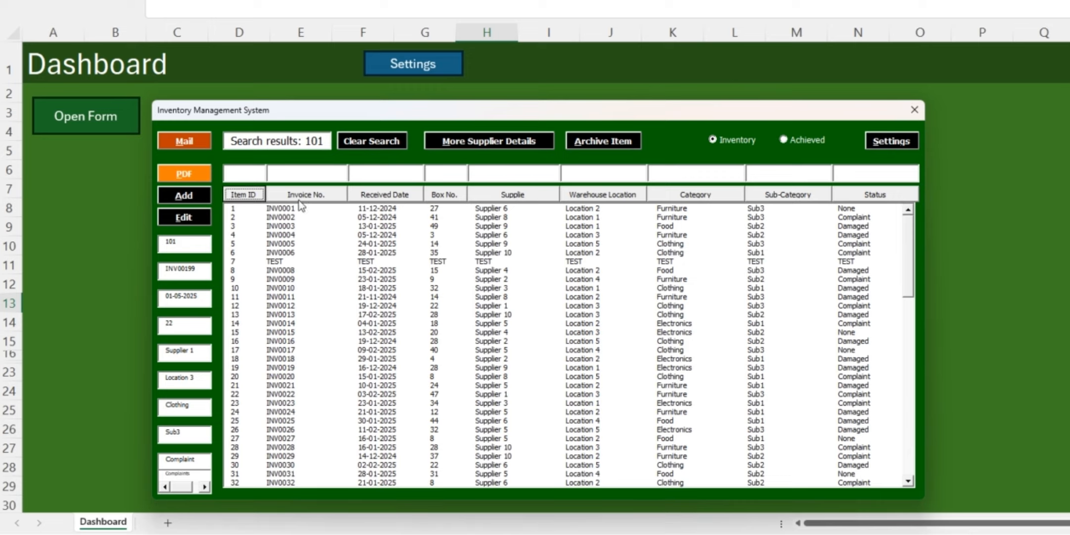
Archive inventory item 7 and display the Achieved list
click(485, 261)
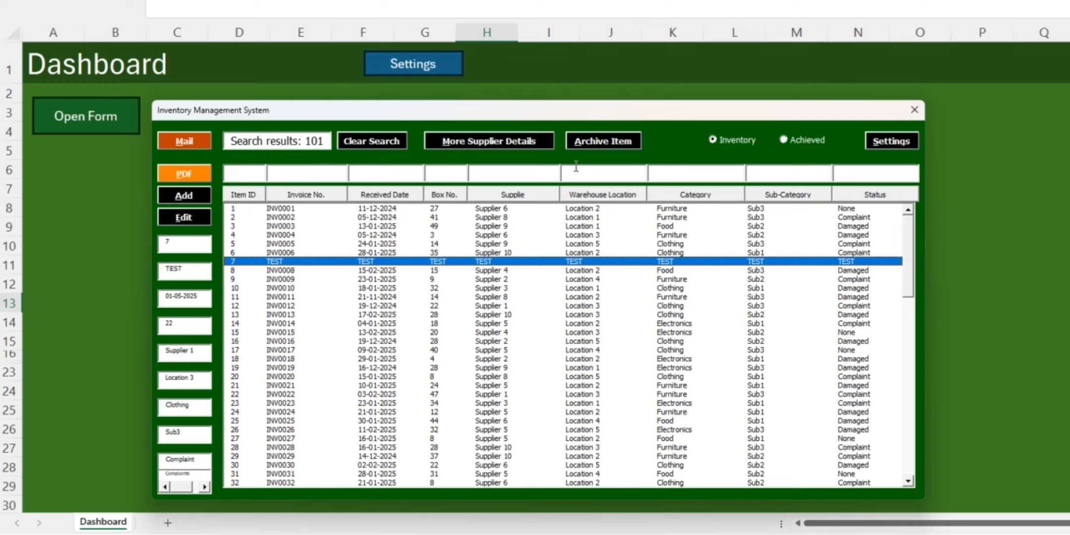
click(596, 139)
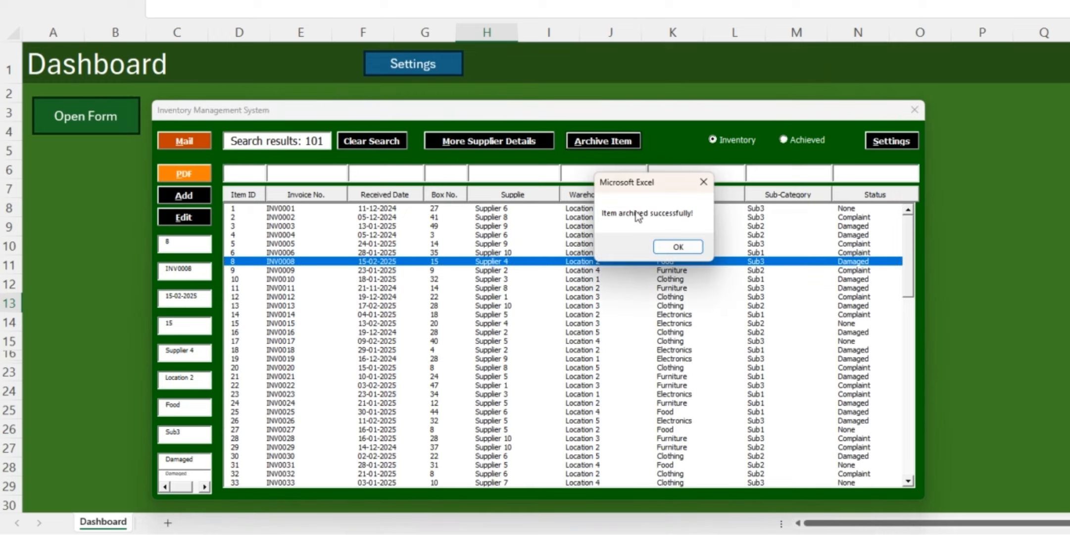
click(676, 247)
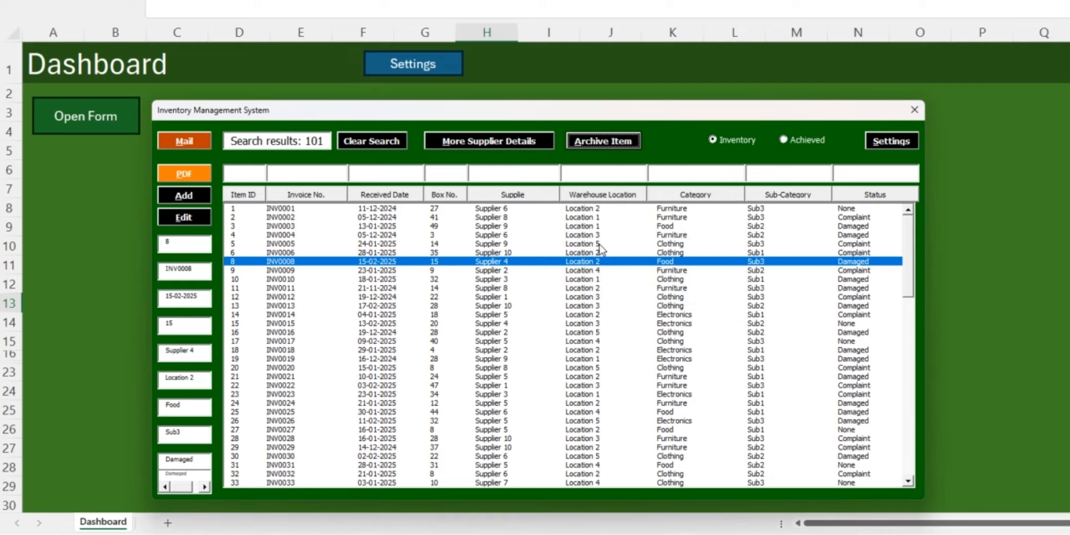
click(812, 139)
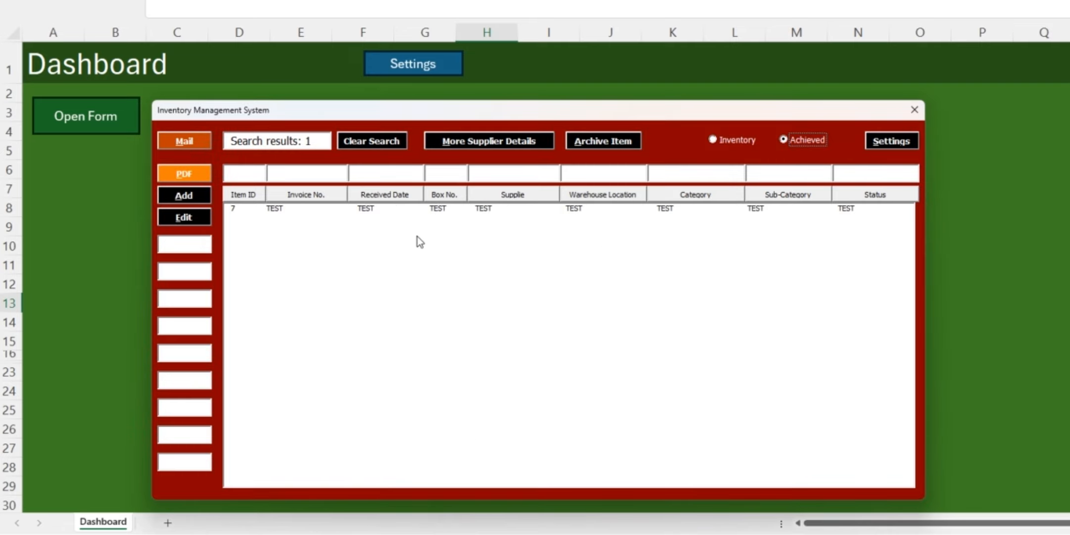
Archive inventory items 8 and 4, check them in the Achieved list and return to the Inventory list
click(752, 140)
click(366, 260)
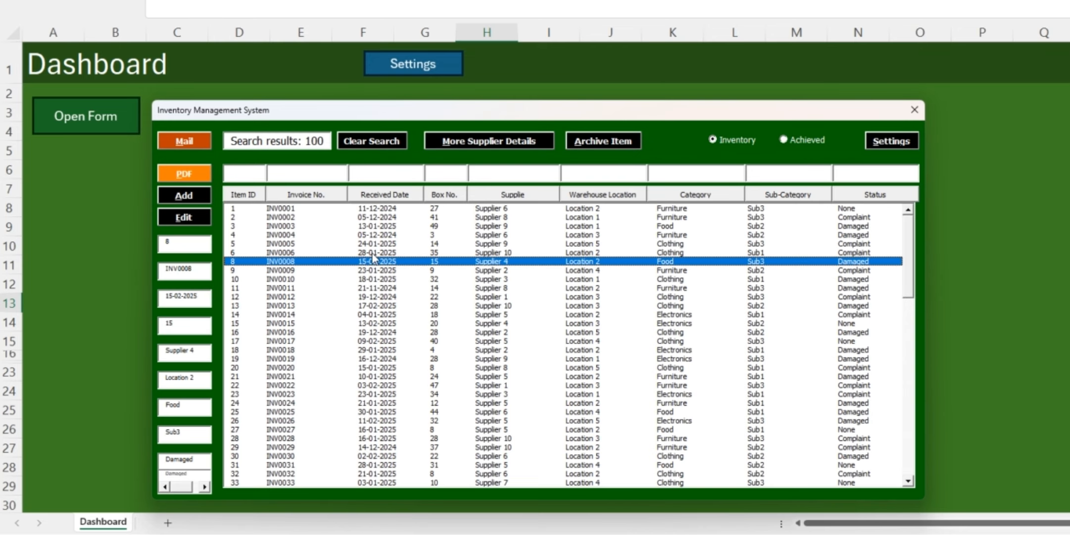
click(596, 140)
click(677, 247)
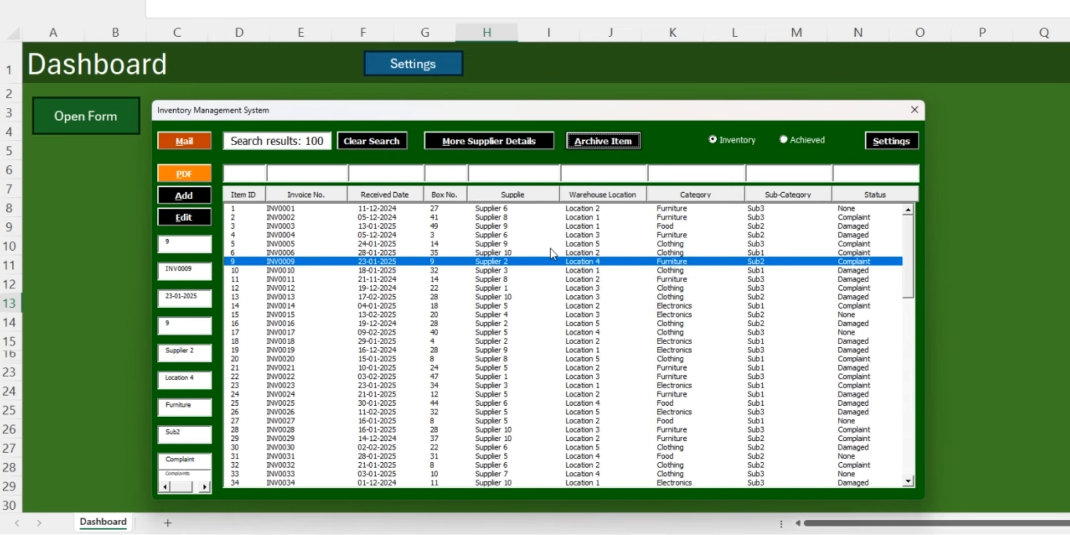
click(545, 235)
click(603, 141)
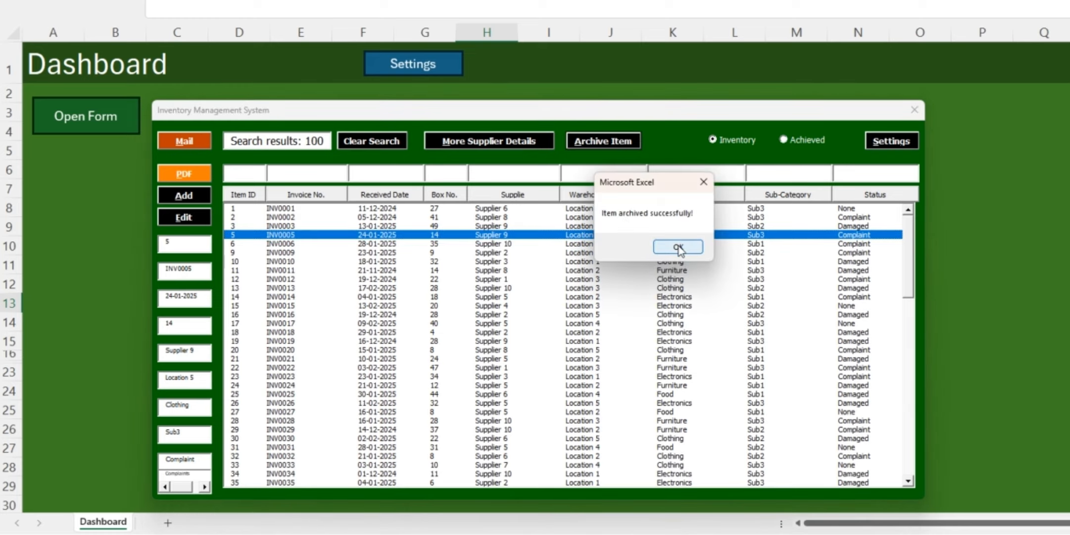
click(678, 246)
click(784, 140)
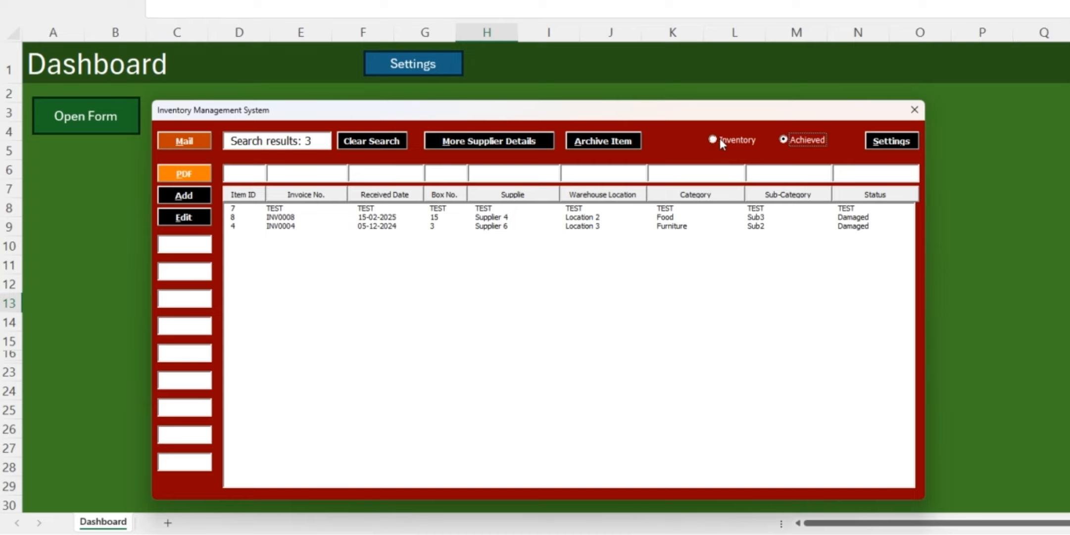
click(713, 140)
Try to open the additional supplier details without selecting an item
click(480, 143)
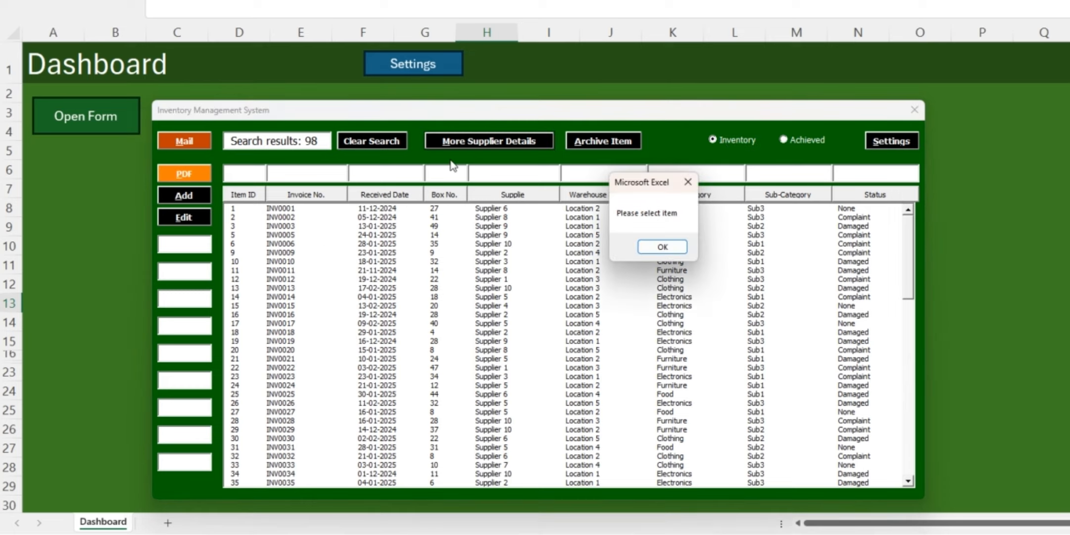
drag(642, 185, 494, 197)
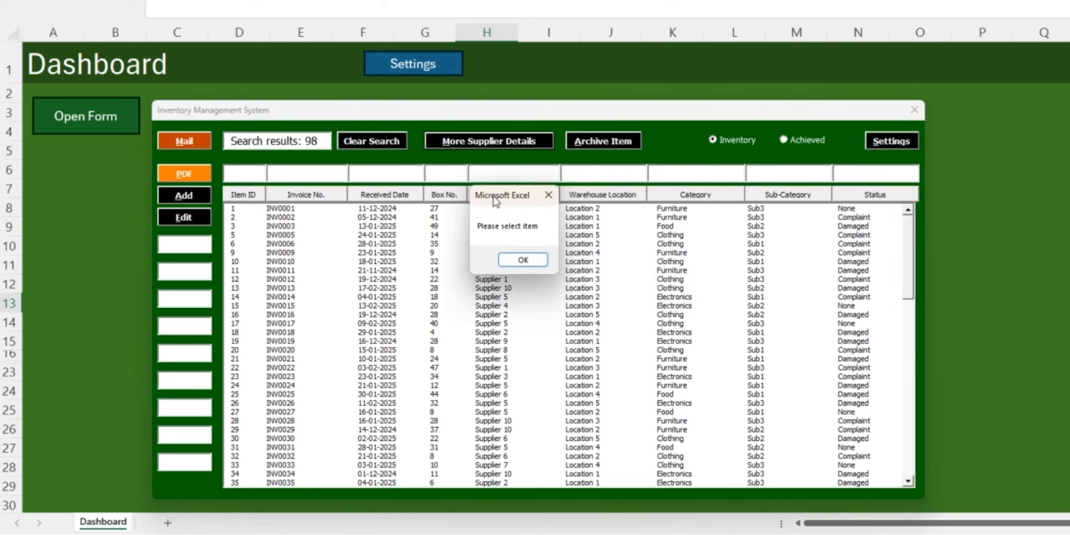
click(523, 259)
Filter the inventory list by supplier, using 5 as the search value
click(496, 243)
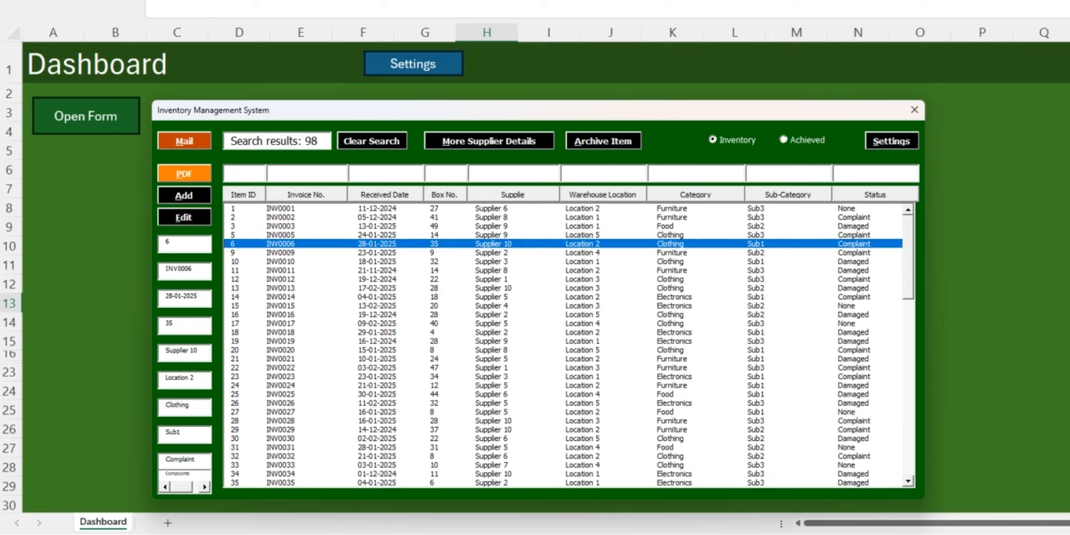
text(sup)
drag(500, 179, 402, 201)
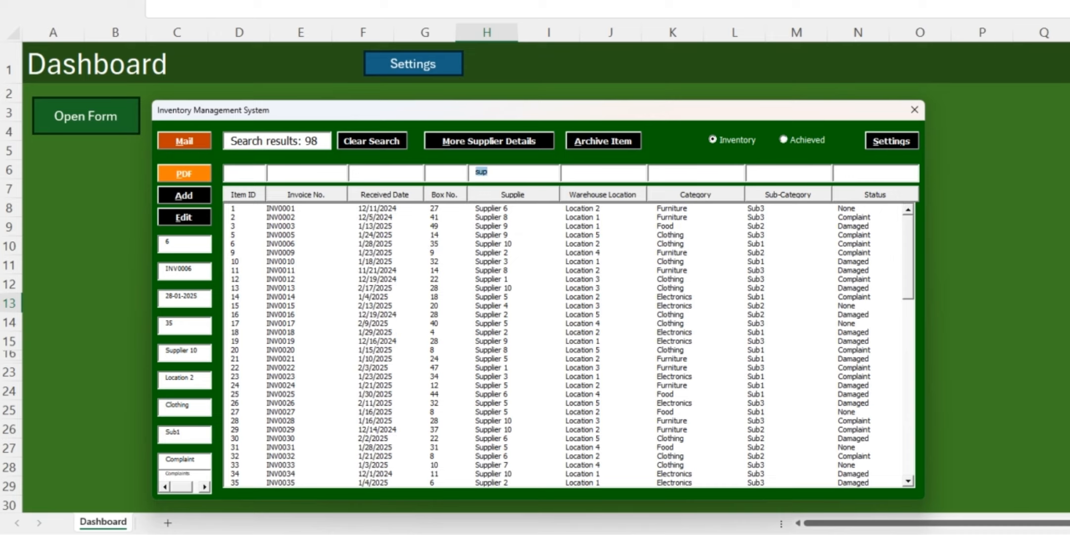
key(BackSpace)
text(5)
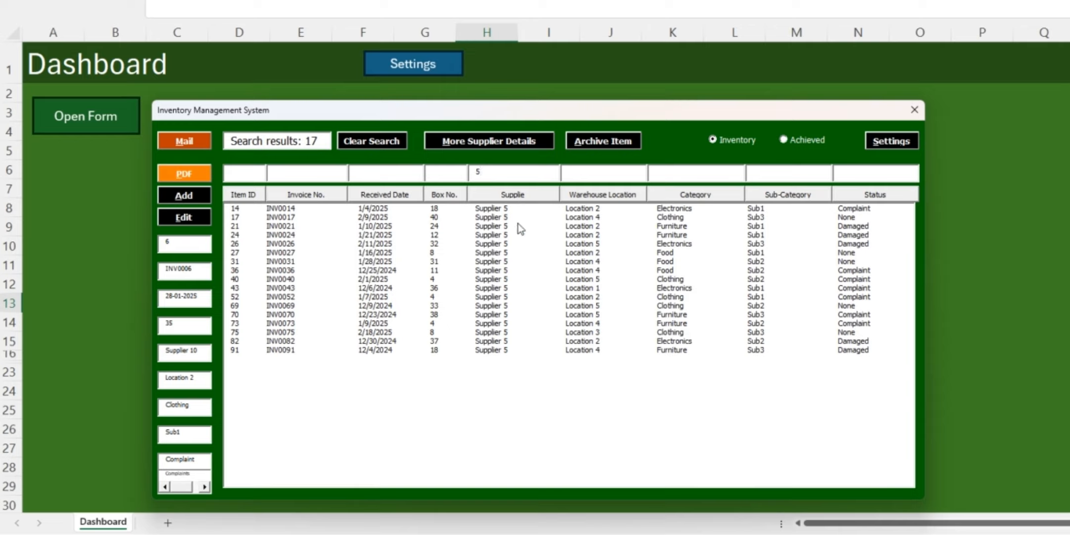
Save the filtered inventory list as a PDF named "Supplier 5 Updated"
click(183, 175)
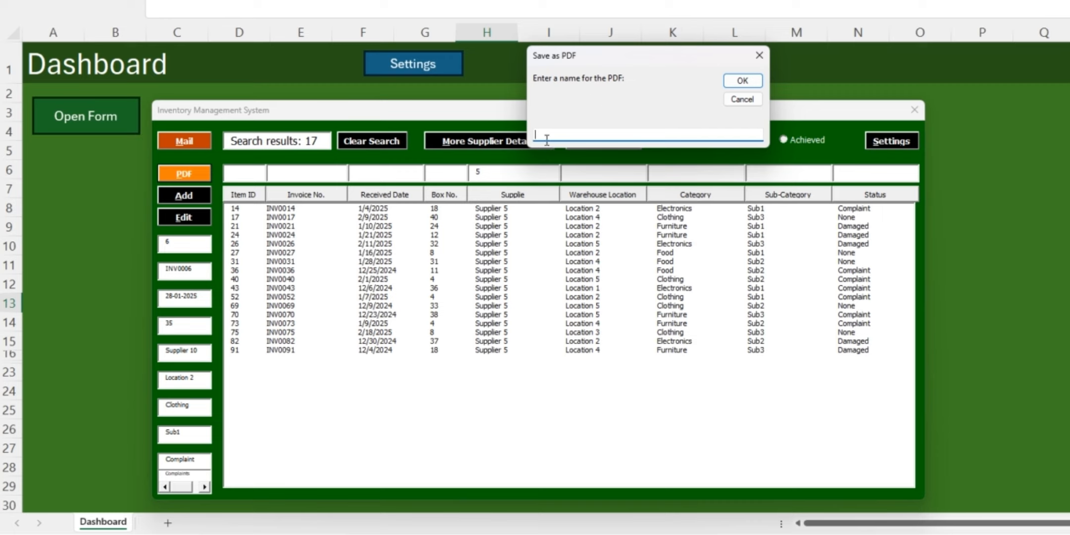
text(Supplier 5 Updated)
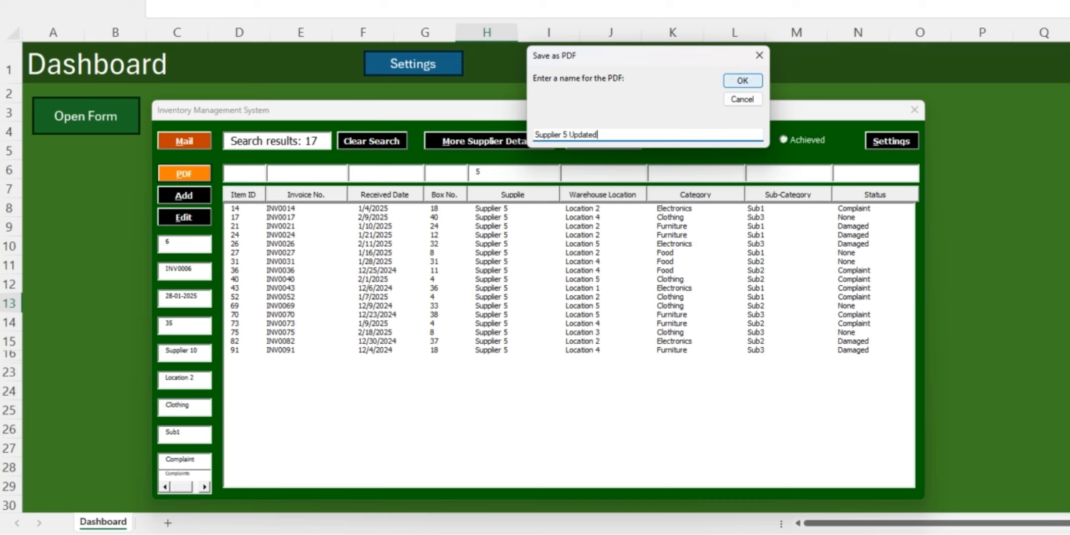
click(743, 80)
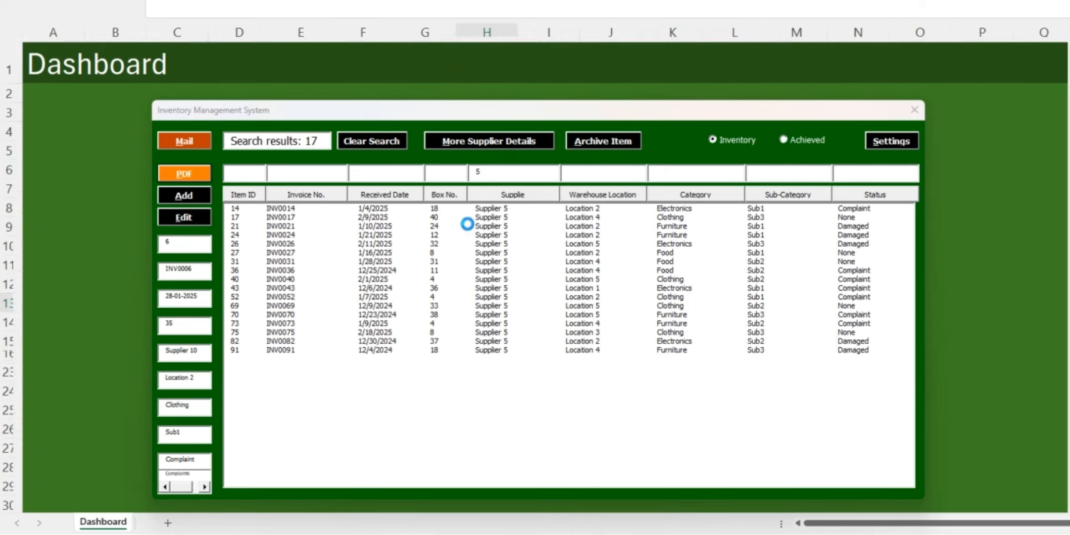
click(739, 254)
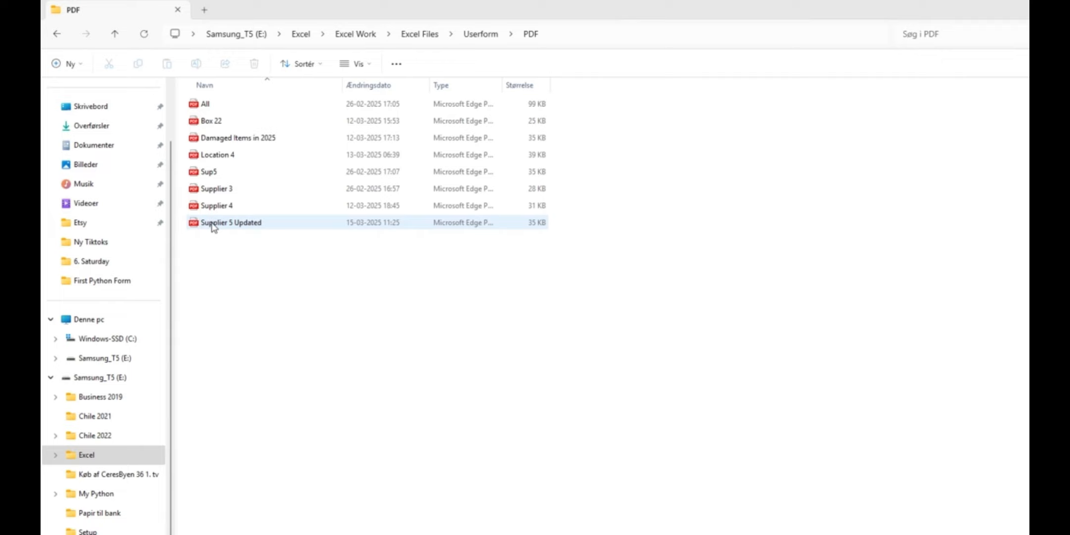
Open the exported Supplier 5 Updated PDF to check it, and return to the inventory form in Excel
double_click(212, 225)
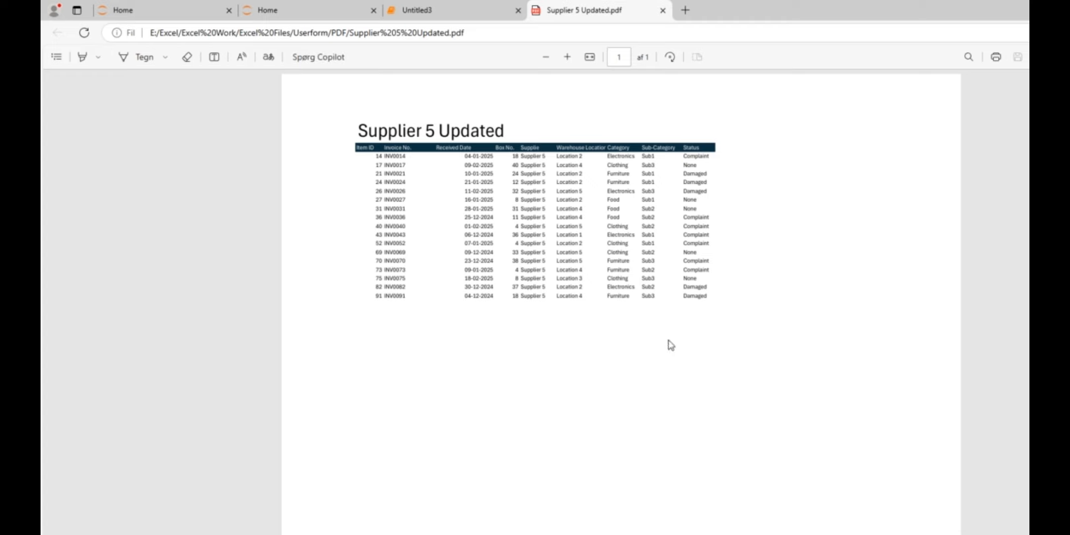
key(alt+Tab)
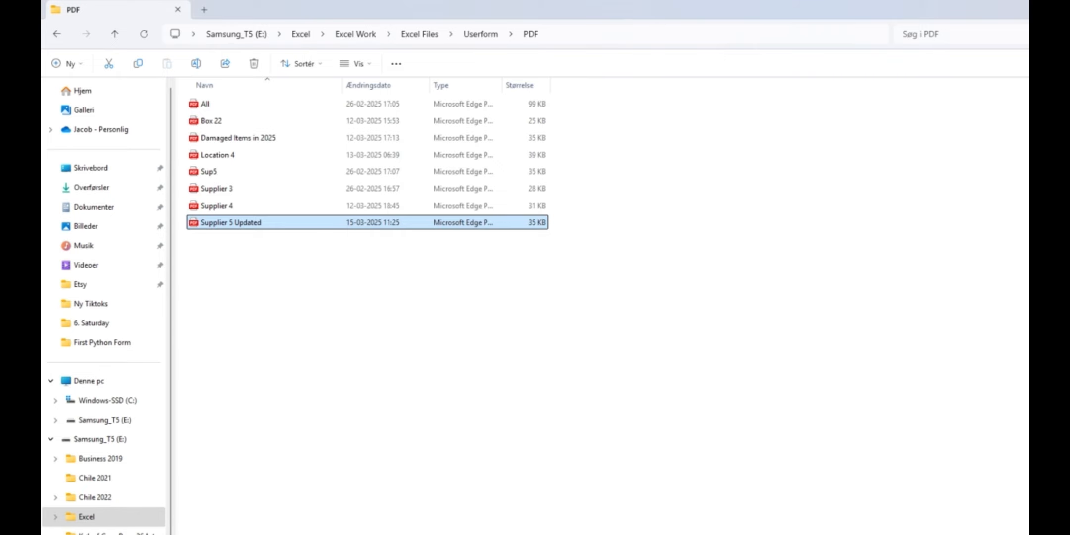
key(alt+Tab)
drag(564, 235, 558, 194)
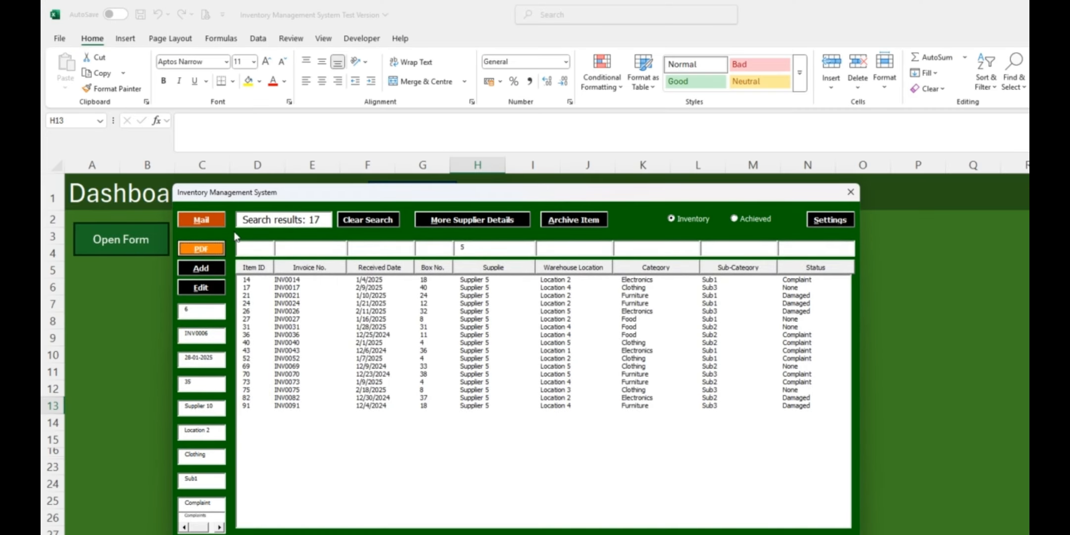
Create a mail with Supplier 5 Updated.pdf attached and the subject "Check this List out from Supplier 5"
click(200, 220)
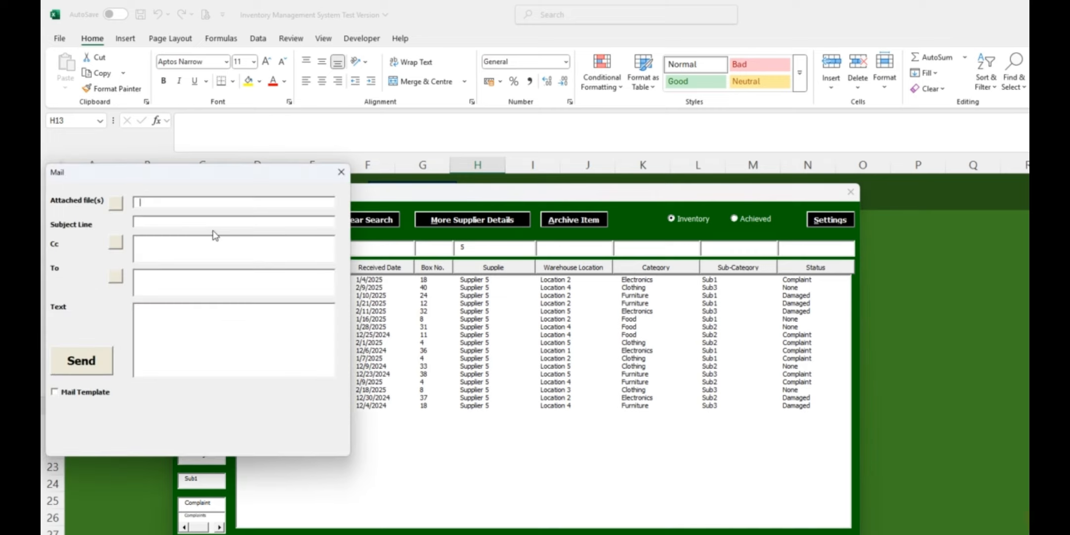
drag(210, 184, 367, 253)
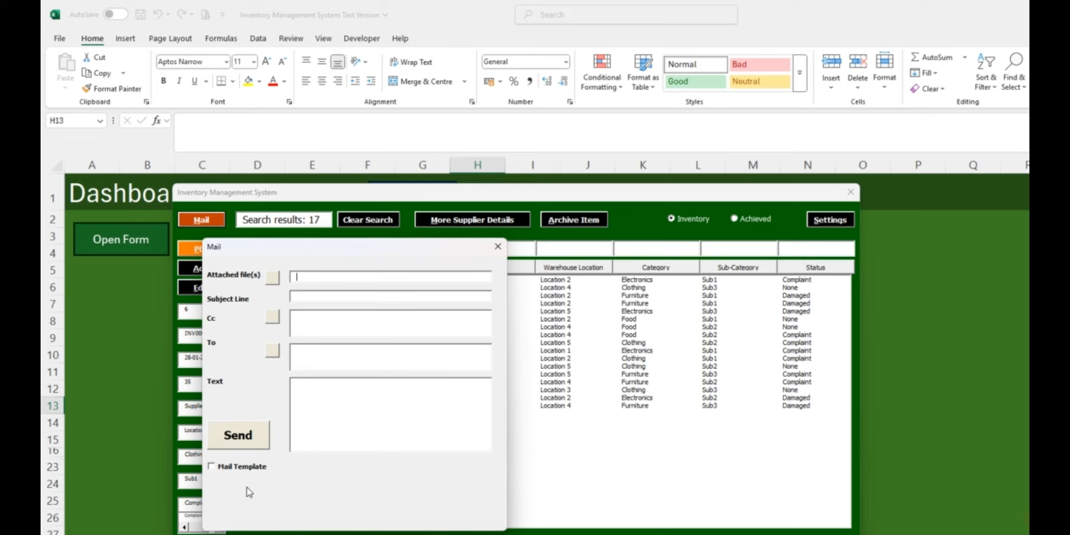
drag(386, 246, 305, 301)
drag(388, 281, 456, 235)
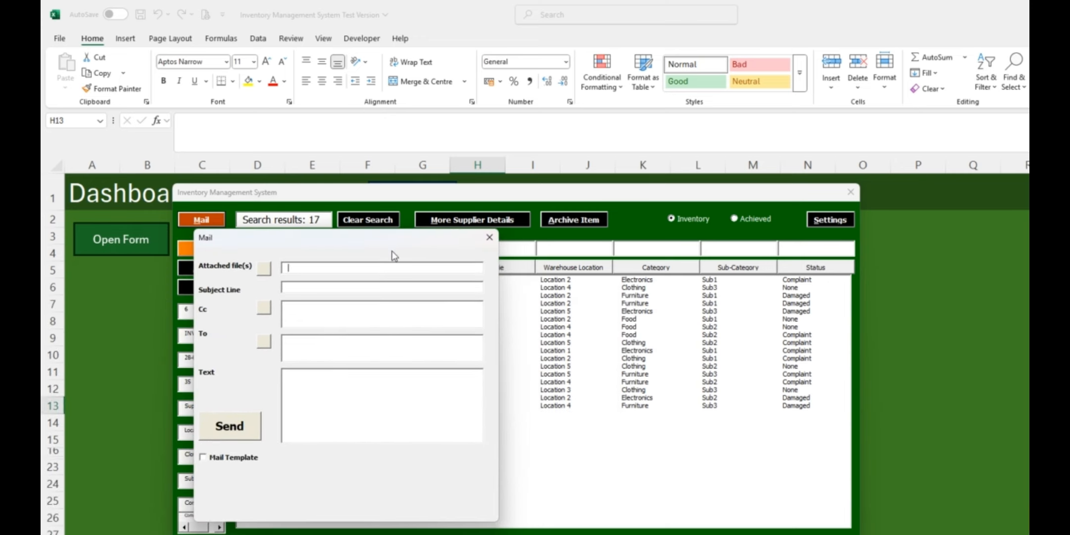
click(264, 269)
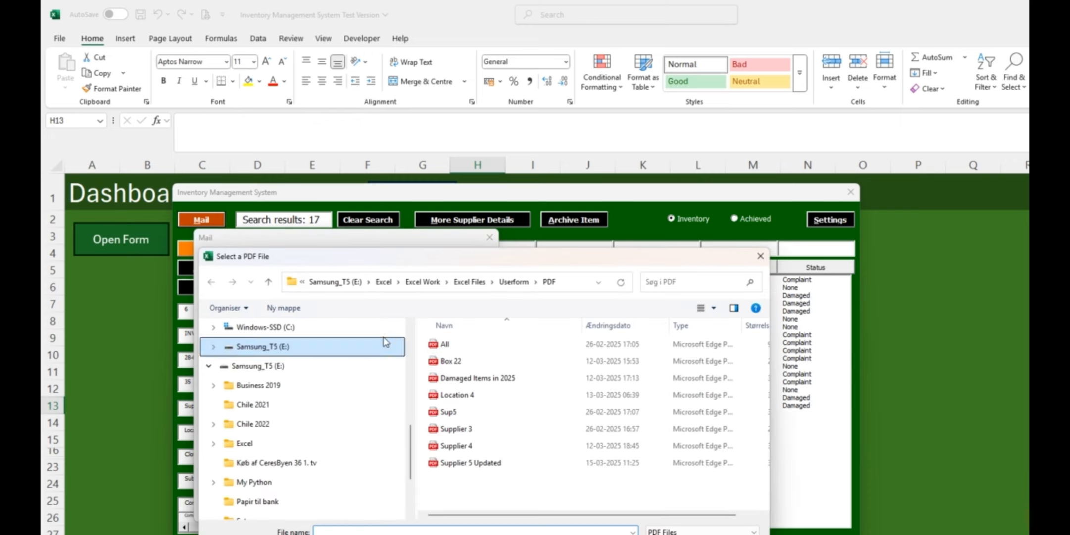
double_click(464, 462)
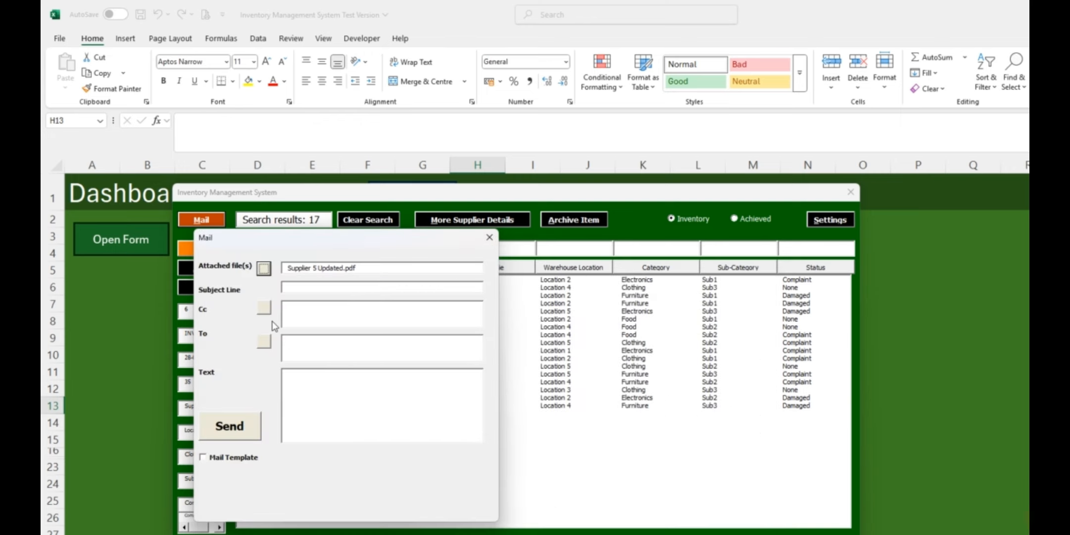
click(293, 289)
text(Che)
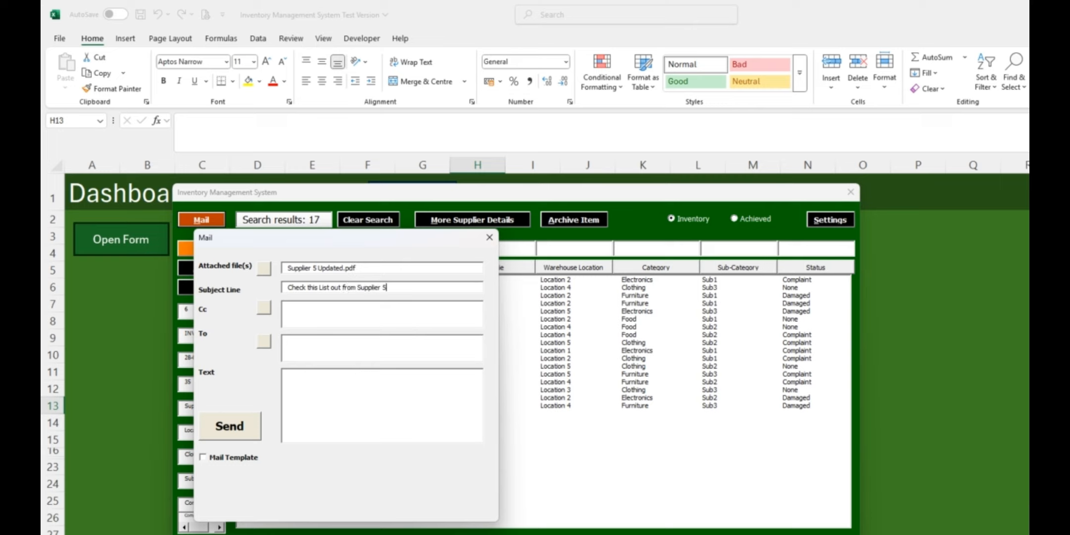
Search the contacts by name and add the Marketing contact from Seattle as the mail's Cc recipient
click(263, 310)
drag(214, 192, 296, 261)
text(joh)
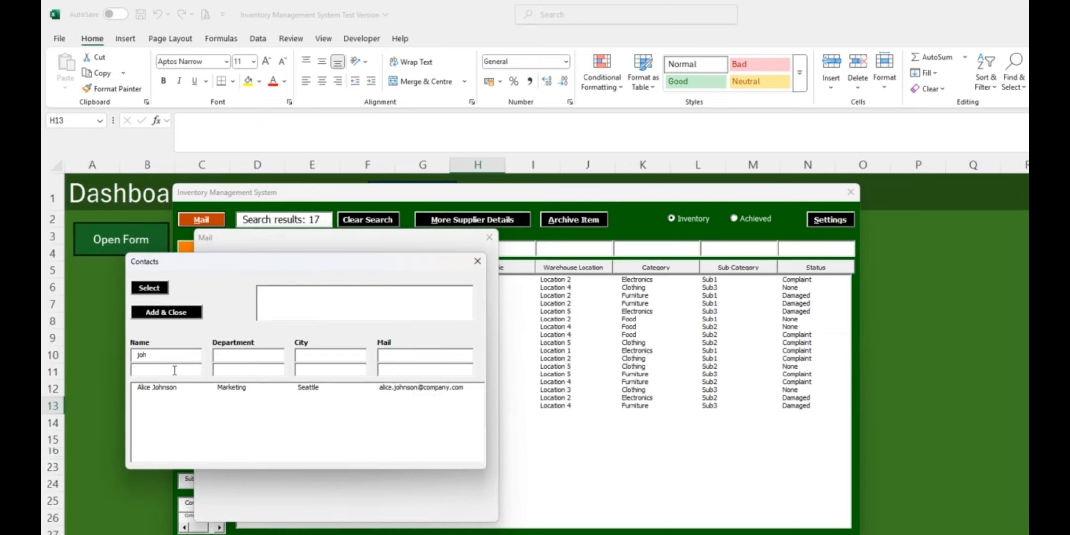
click(158, 389)
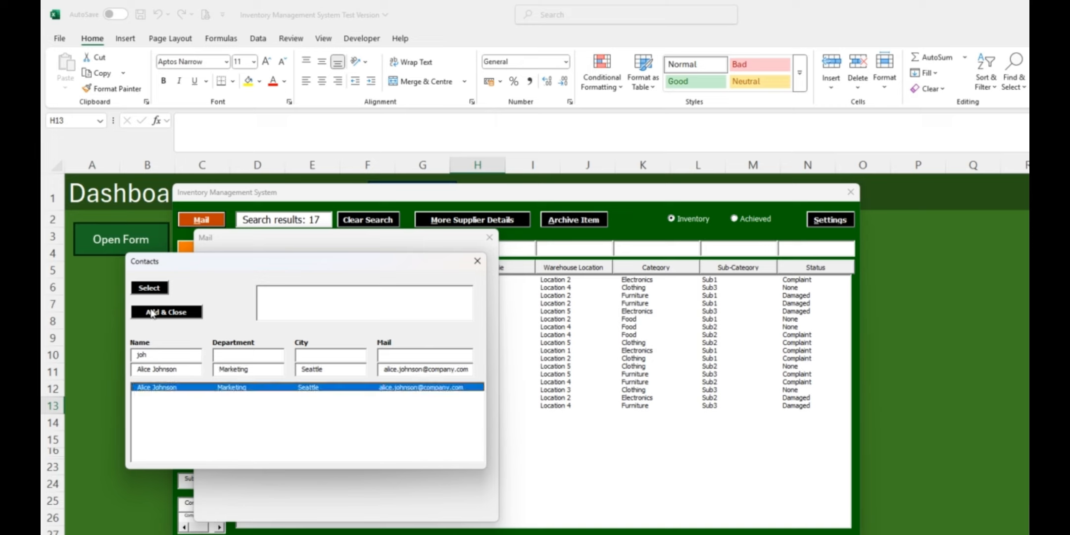
click(150, 288)
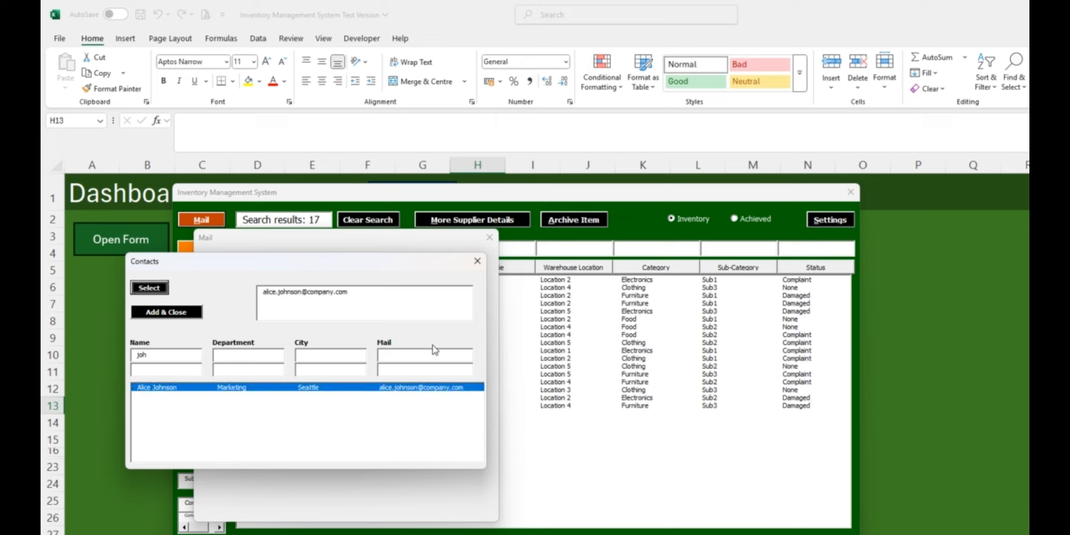
click(175, 312)
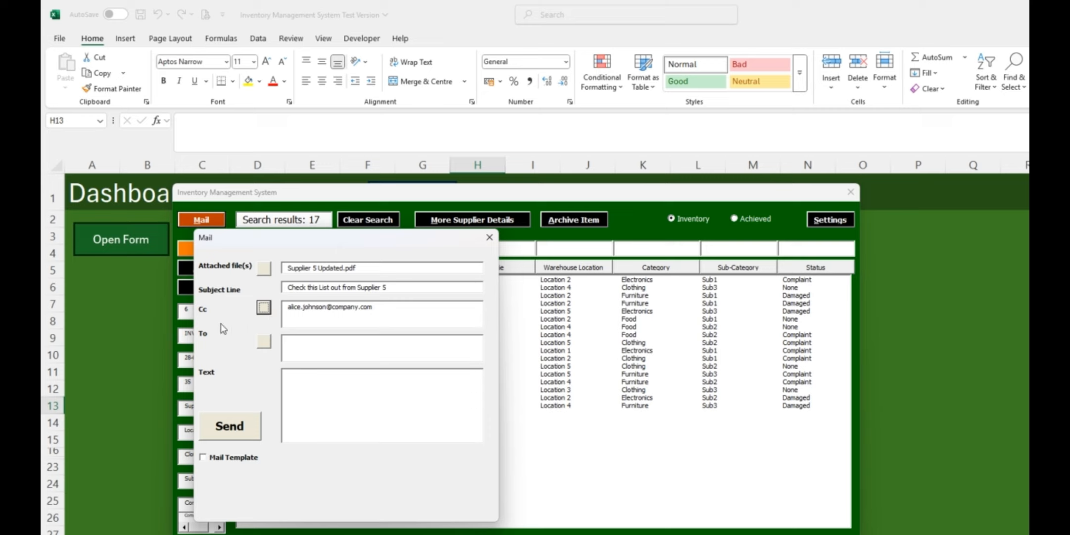
Add the Chicago Sales contact and the Seattle IT contact as To recipients, and enter the text "Please check attached files"
click(263, 341)
click(159, 352)
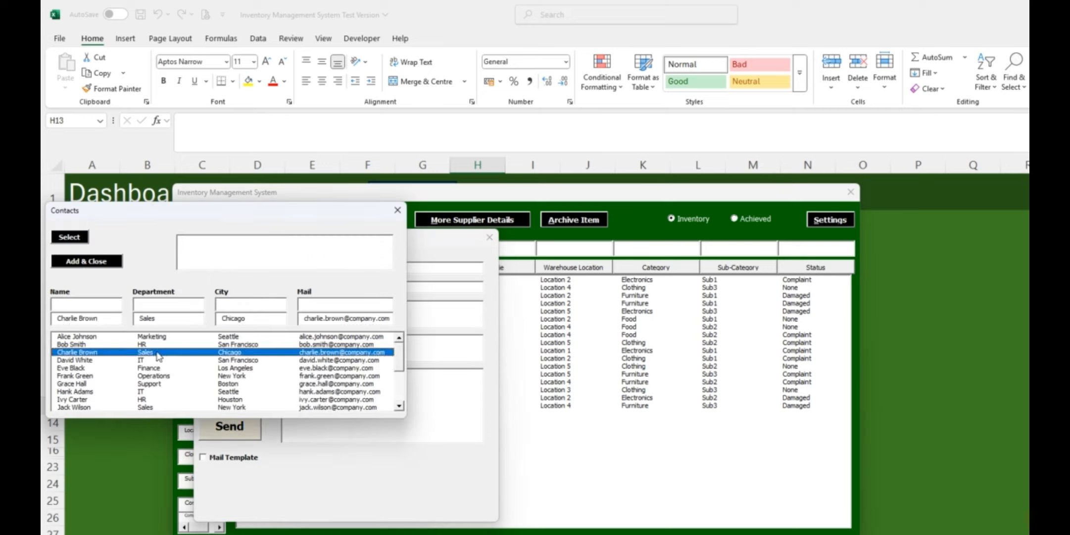
click(70, 239)
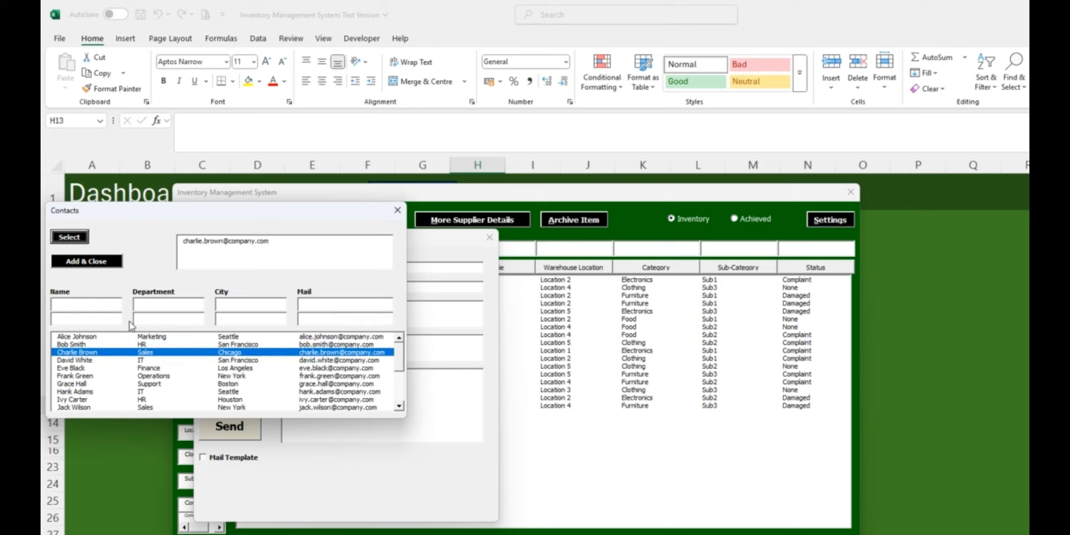
click(82, 391)
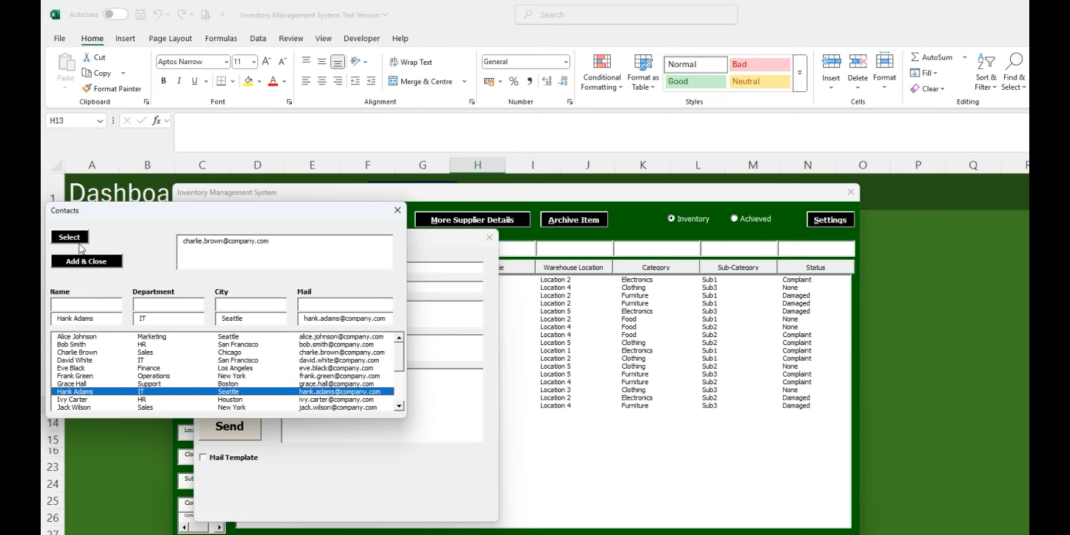
click(69, 237)
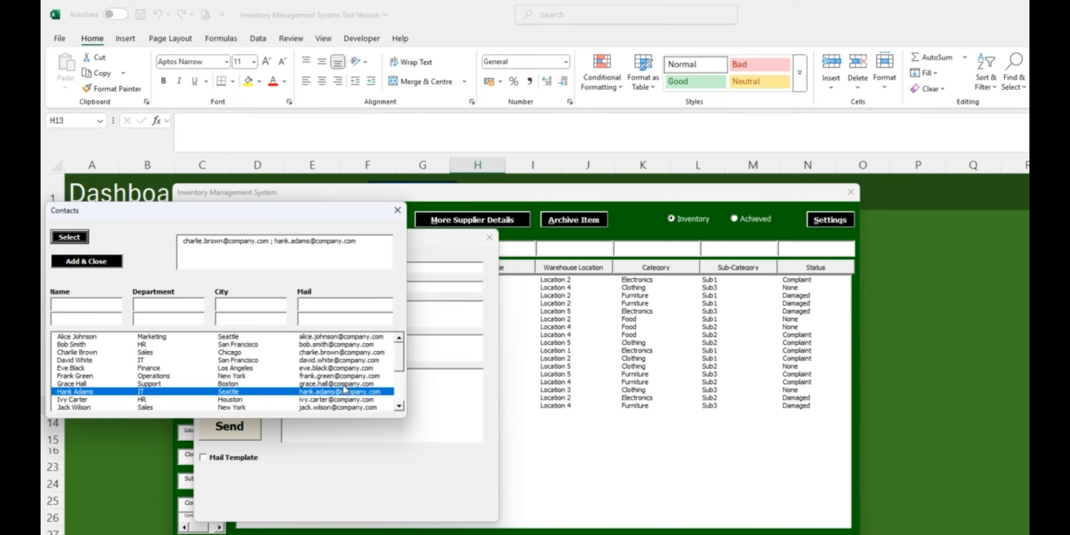
click(82, 262)
click(323, 394)
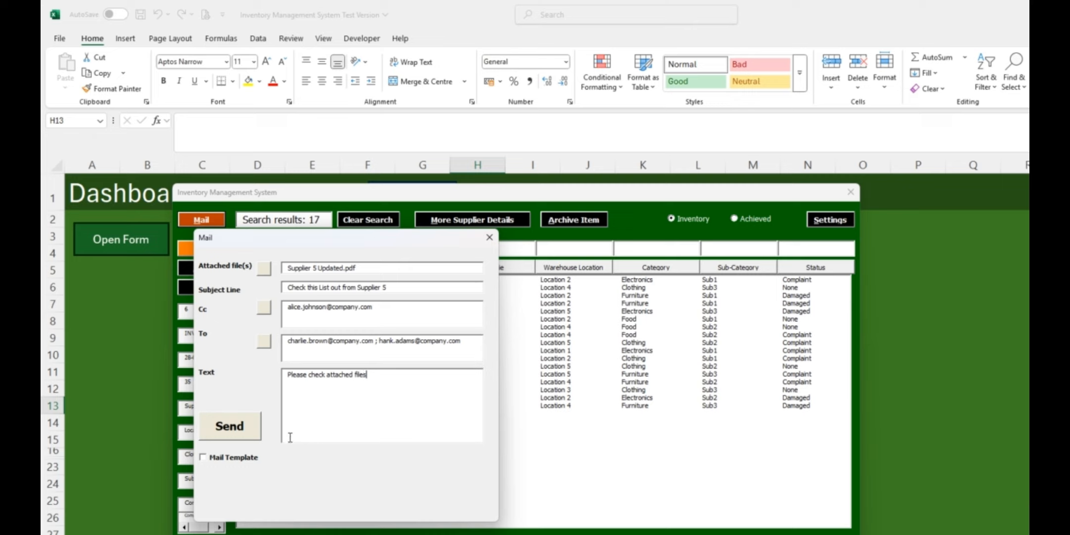
Save the completed mail as a mail template named "Supplier 5 Updates"
click(202, 458)
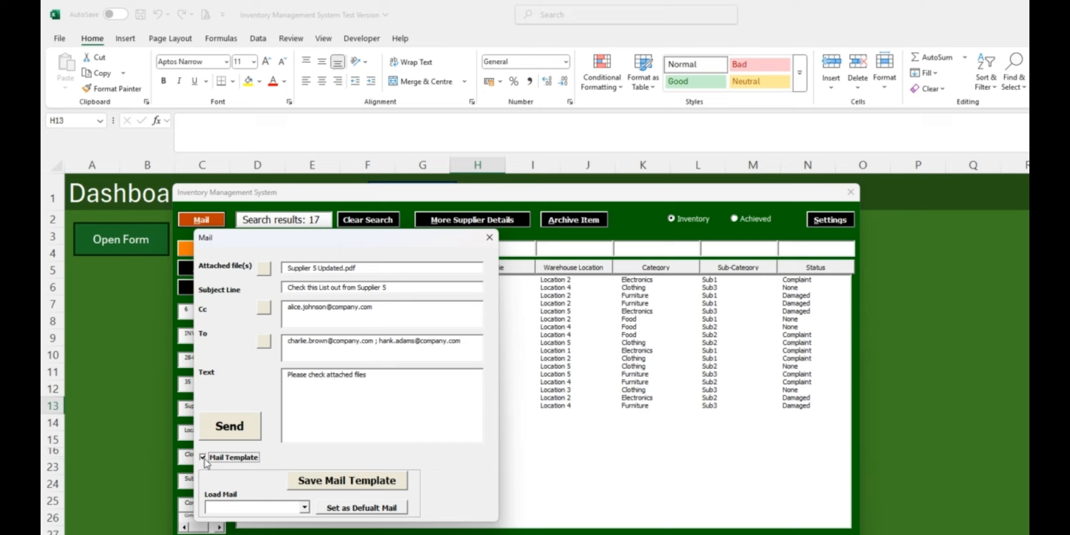
click(319, 484)
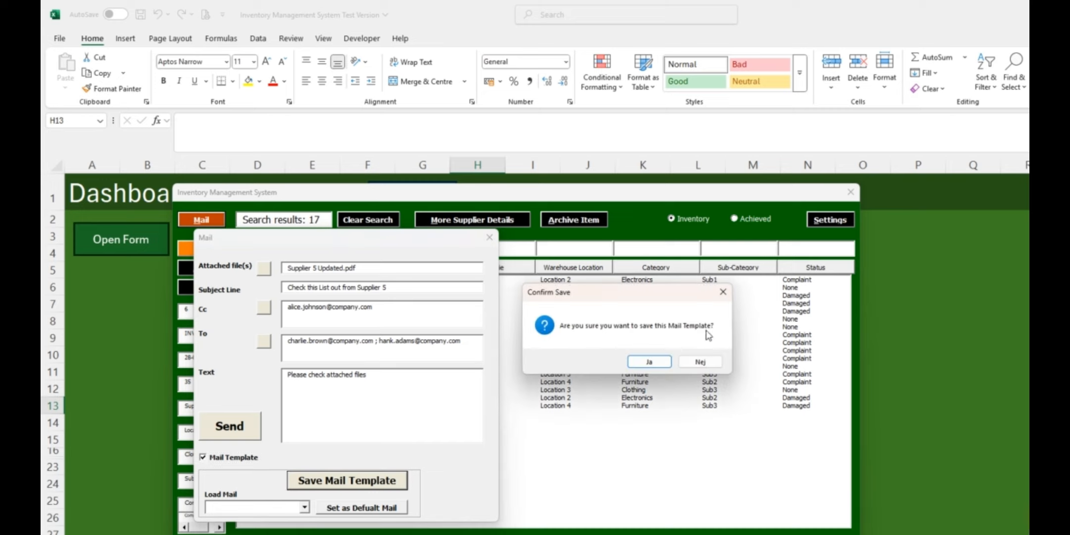
drag(668, 291, 419, 386)
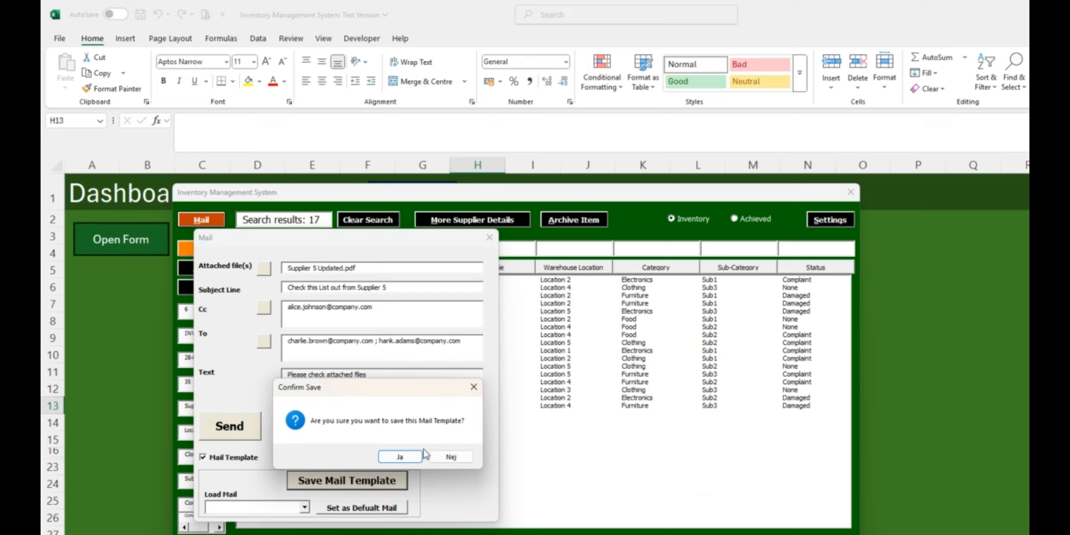
click(398, 458)
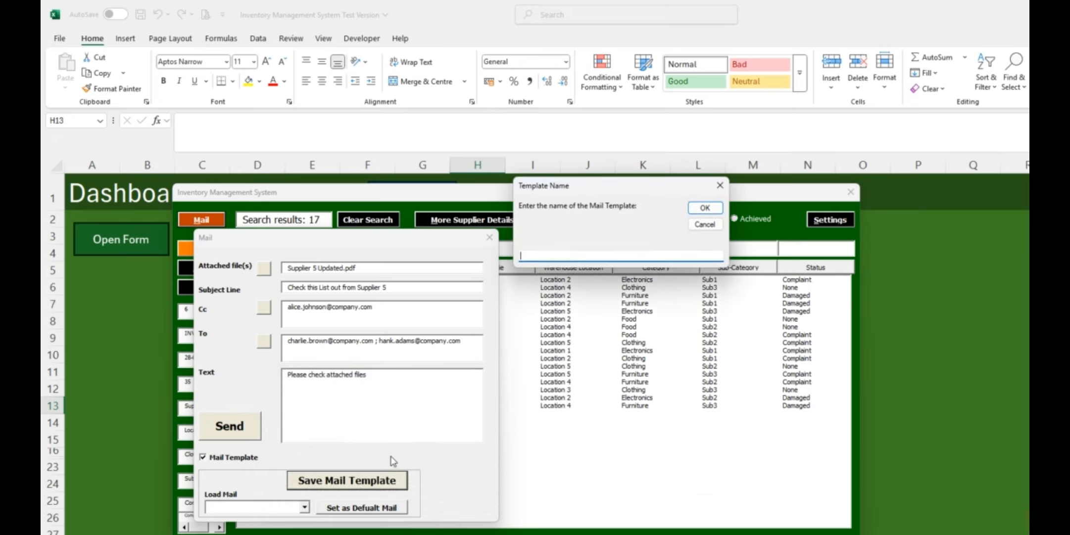
drag(567, 185, 339, 388)
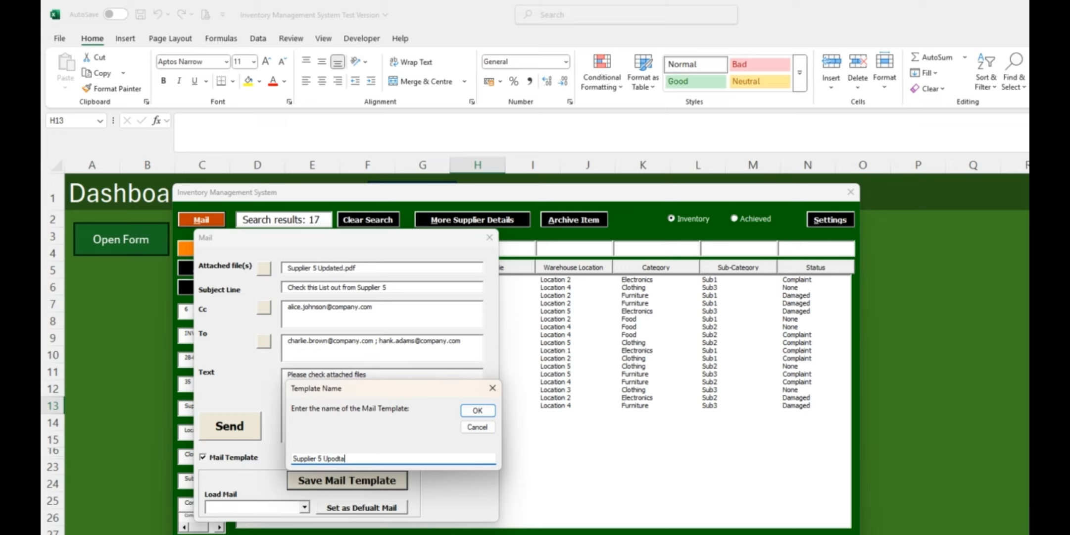
click(477, 410)
drag(643, 299, 415, 361)
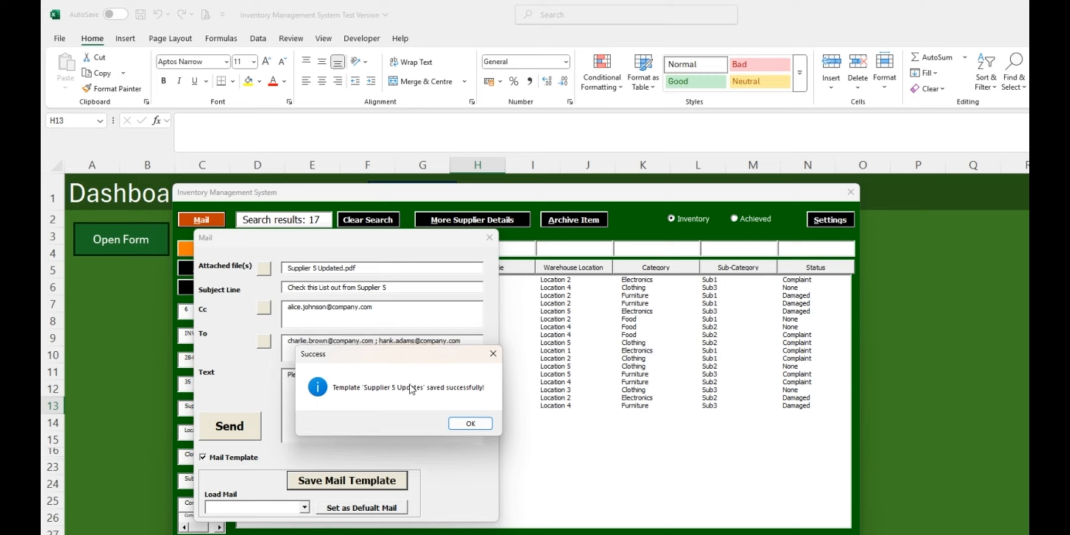
click(471, 424)
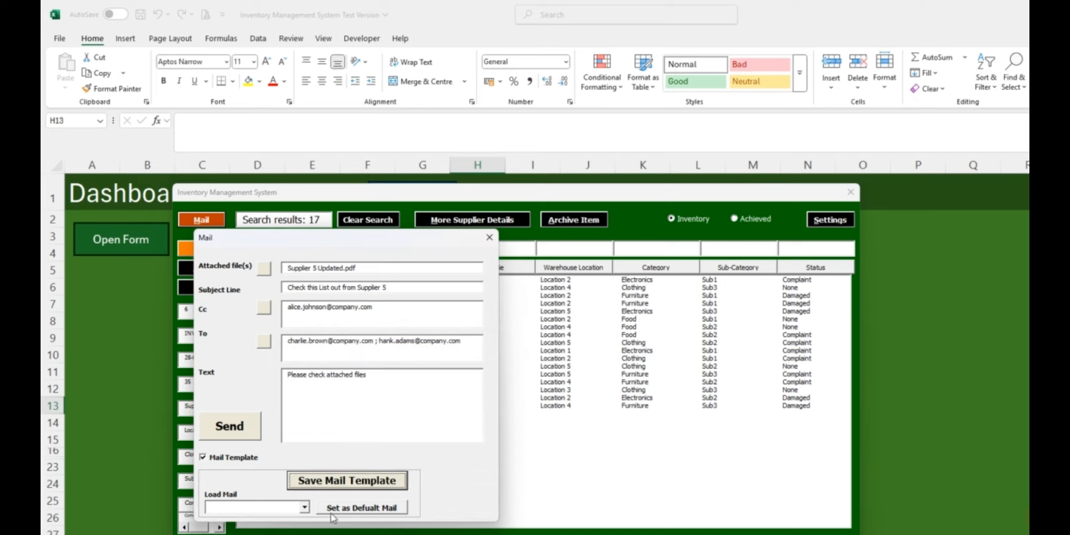
Generate the Outlook message from the mail form and open its attached Supplier 5 Updated.pdf to check it
click(231, 428)
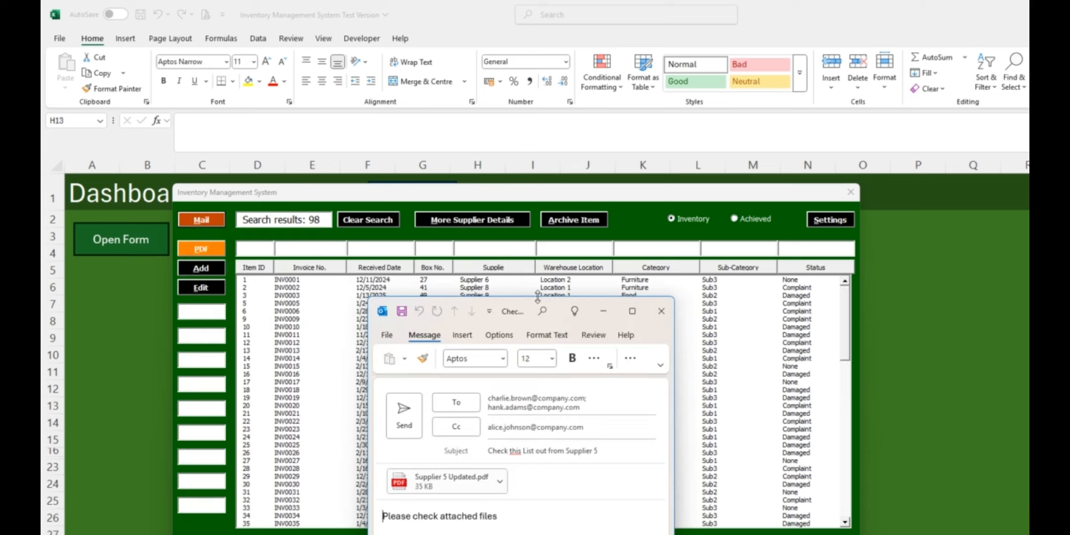
drag(534, 308, 407, 279)
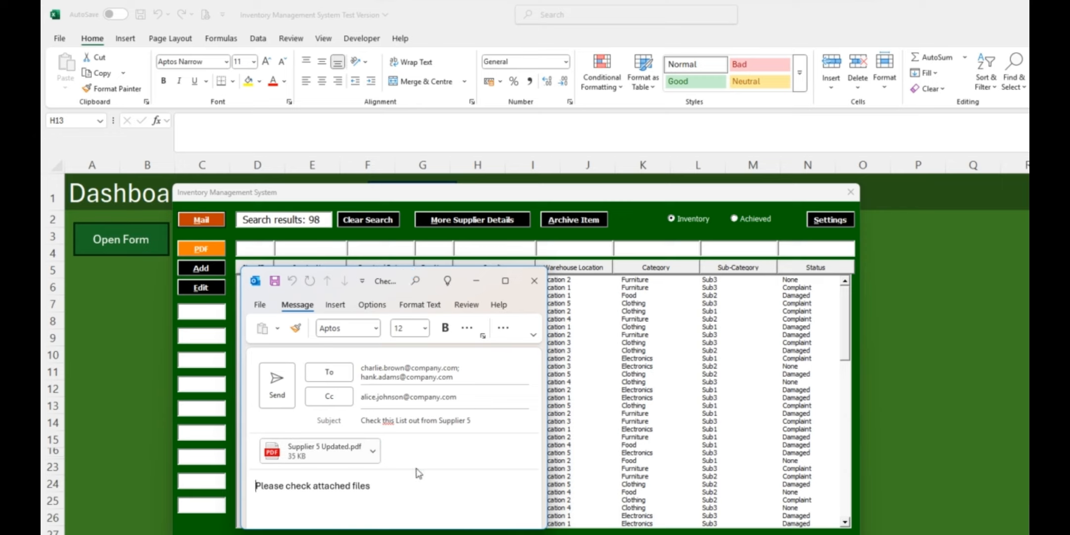
click(375, 454)
mouse_move(302, 492)
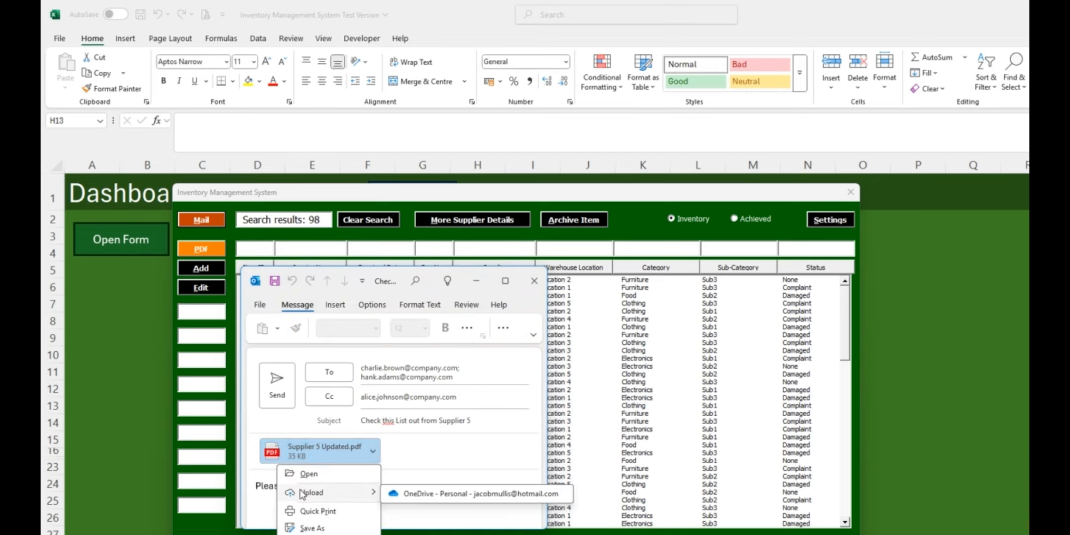
click(309, 473)
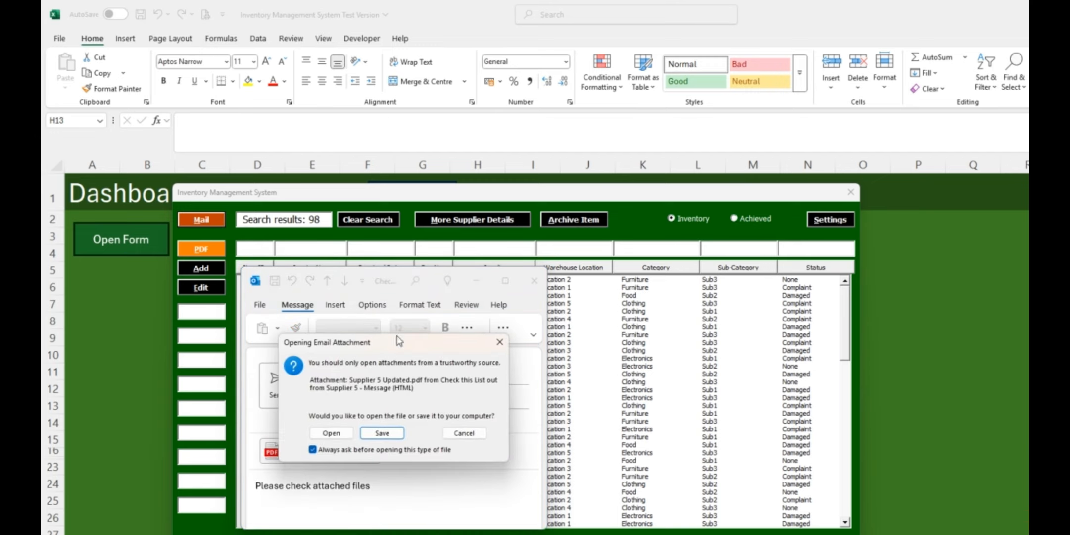
click(327, 433)
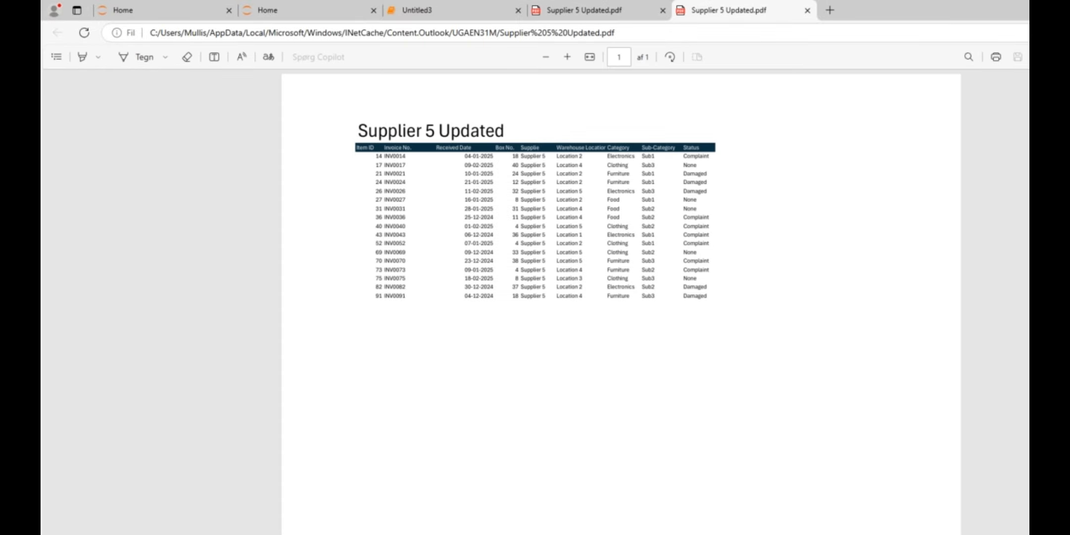
Return from the PDF to the Outlook message and close it
key(alt+Tab)
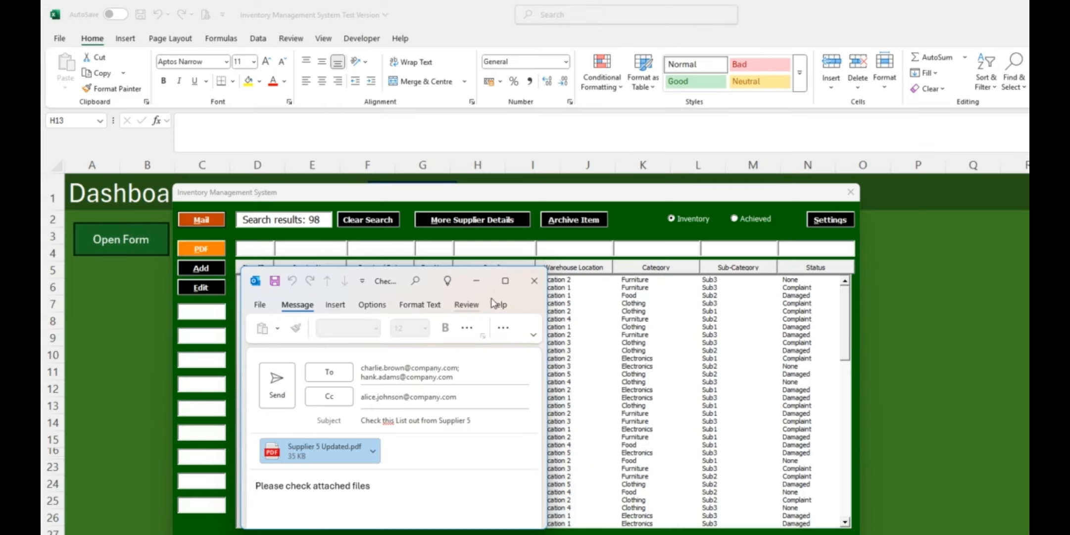
click(534, 281)
click(625, 352)
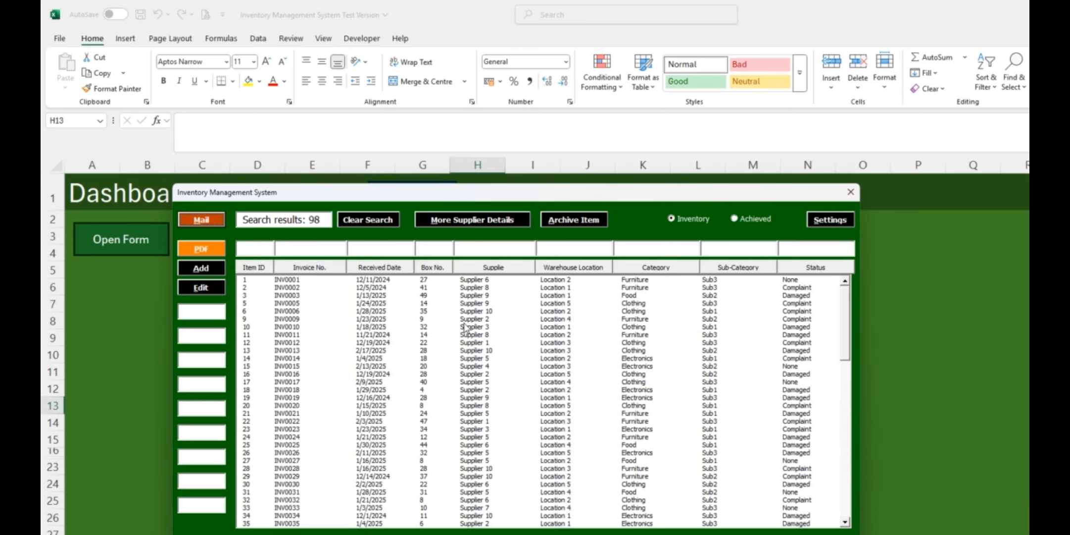
Open a new mail from the inventory form and load the Supplier 5 Updates template into it
click(200, 220)
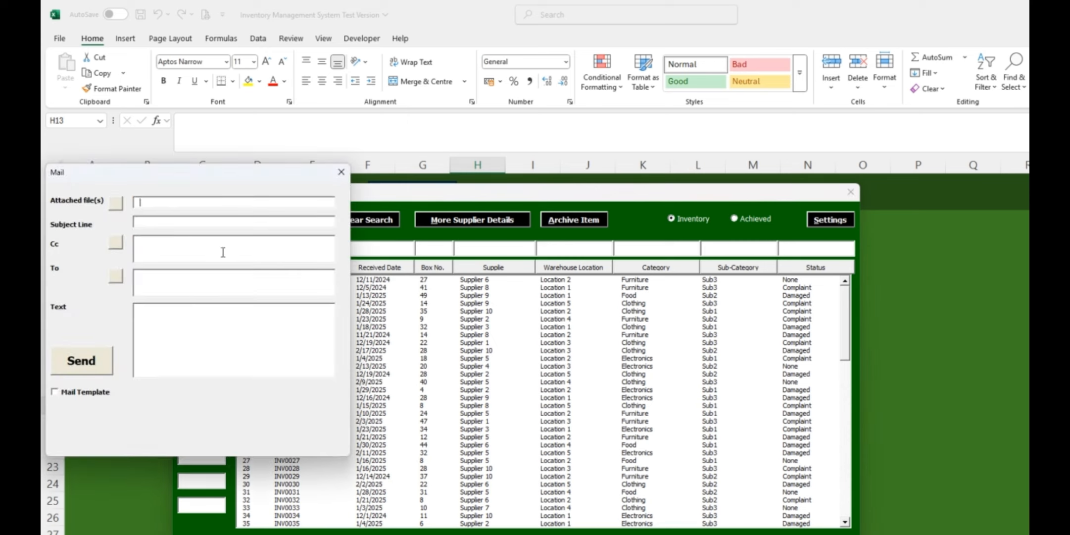
drag(177, 176, 308, 243)
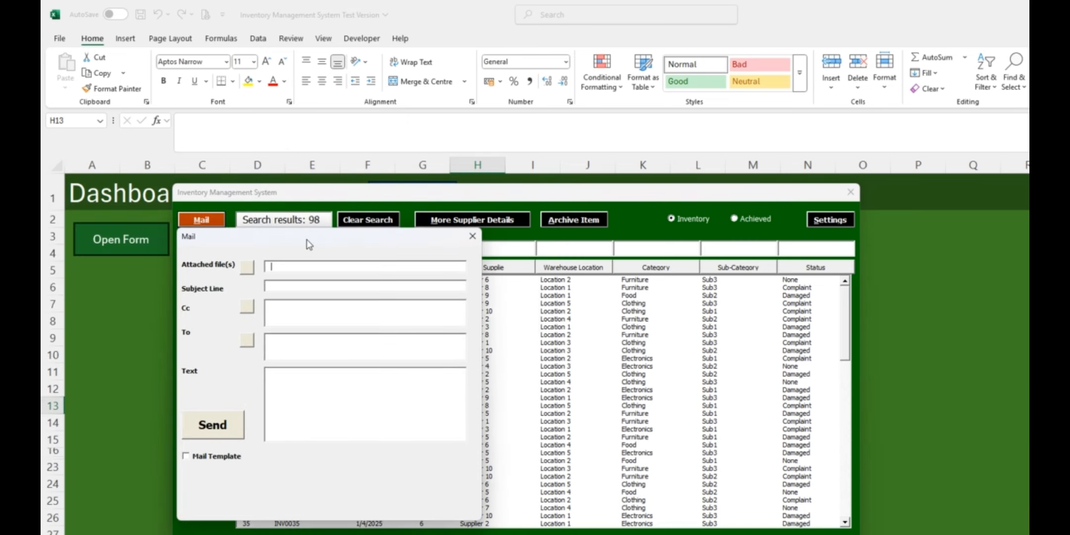
click(197, 457)
click(287, 505)
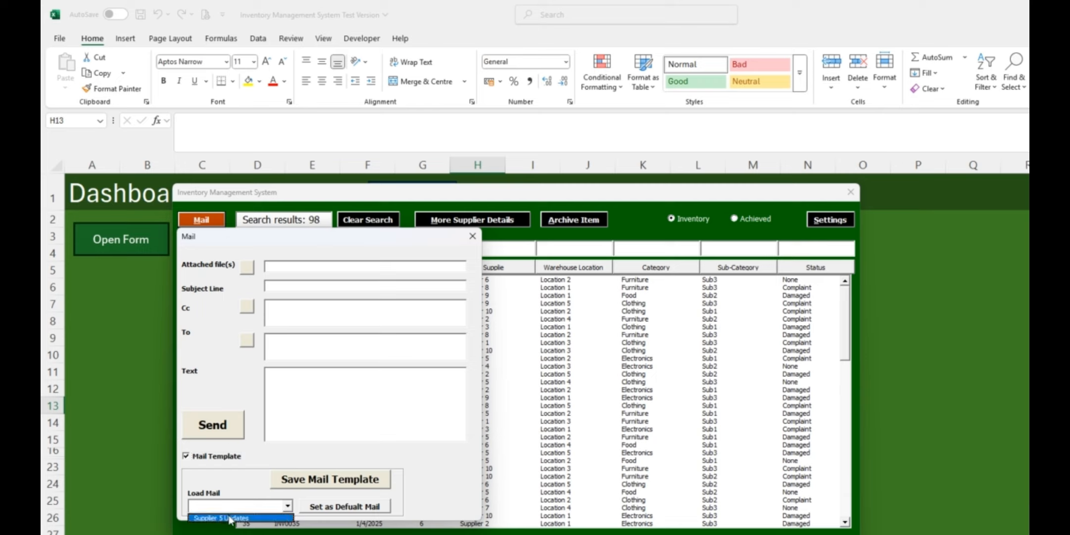
click(214, 518)
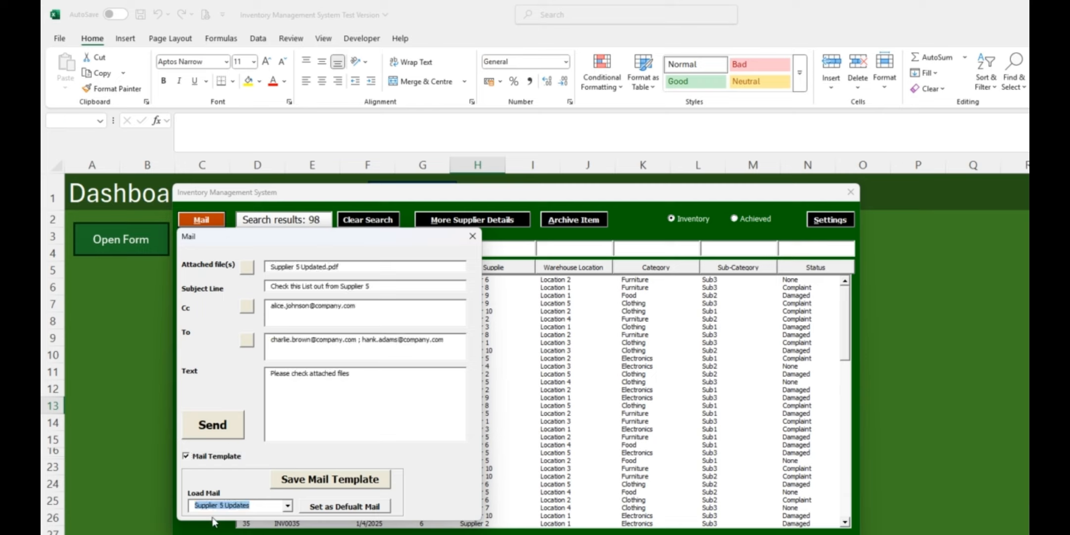
Set the Supplier 5 Updates template as the default mail, and close the mail and inventory forms
click(329, 508)
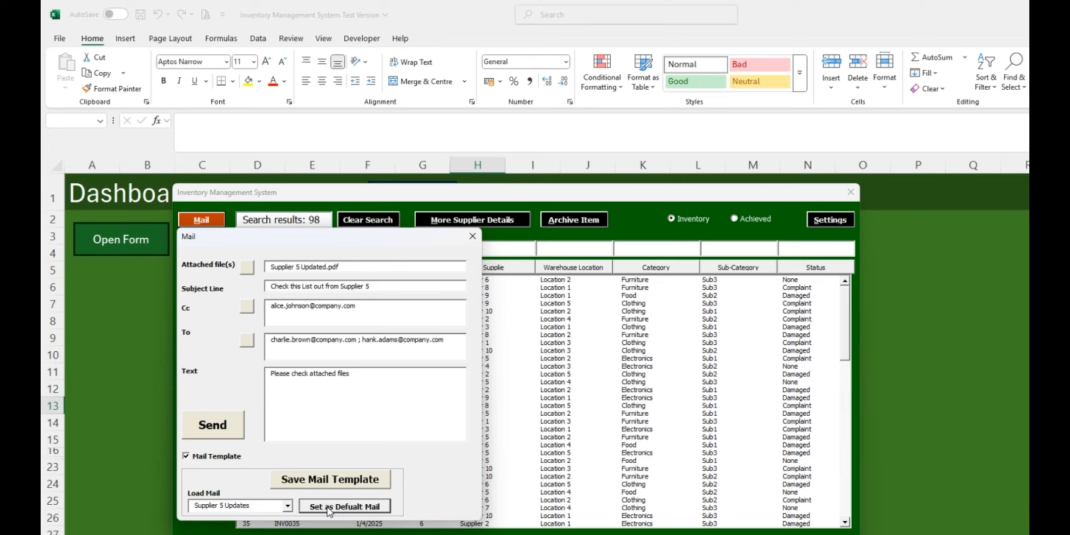
drag(559, 300, 414, 330)
click(470, 395)
click(473, 236)
click(849, 194)
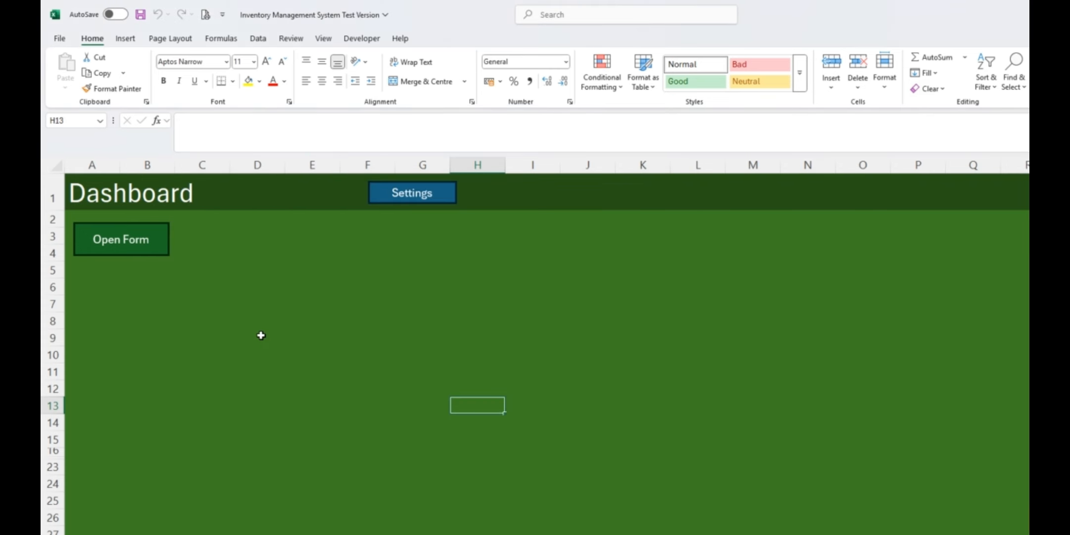
Reopen the inventory form and its mail window to check the default template's content, and close the mail window
click(267, 372)
click(135, 239)
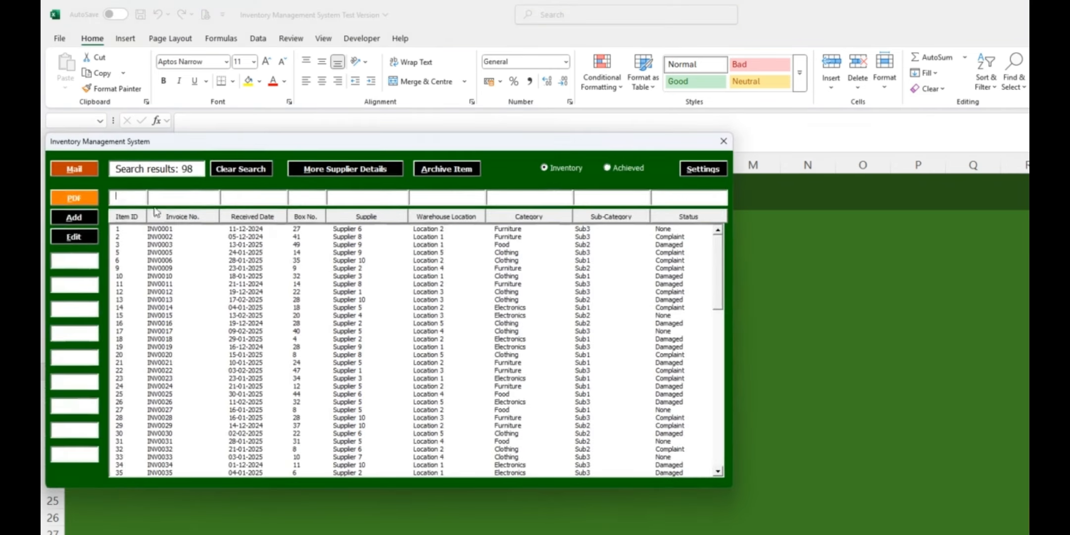
click(75, 171)
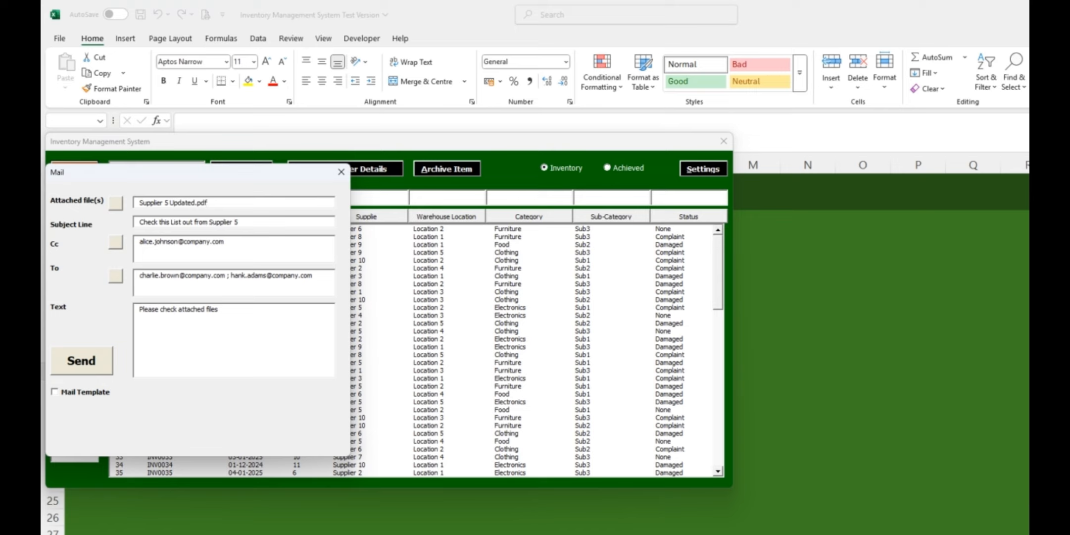
click(69, 393)
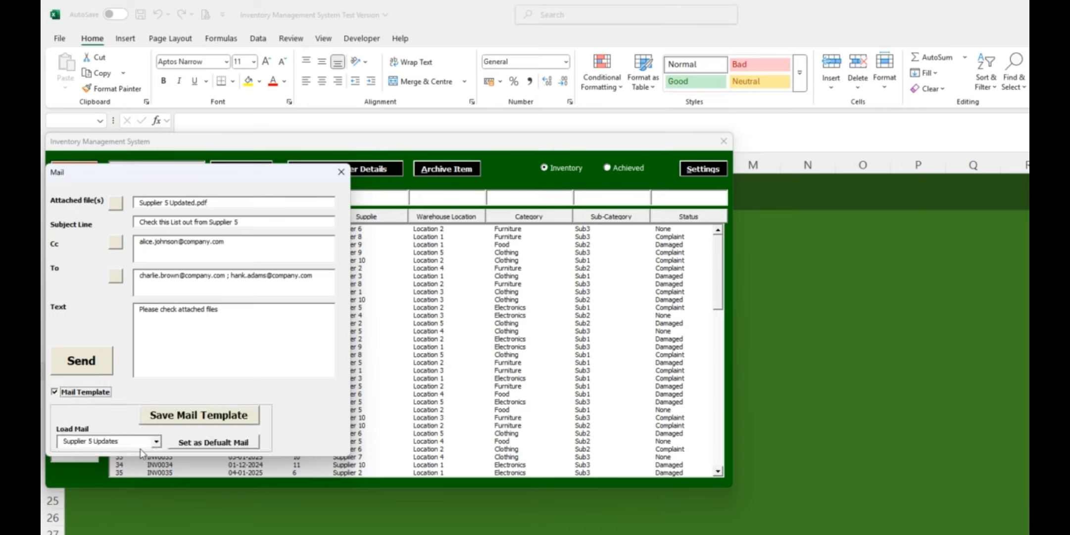
click(162, 442)
click(162, 442)
click(341, 172)
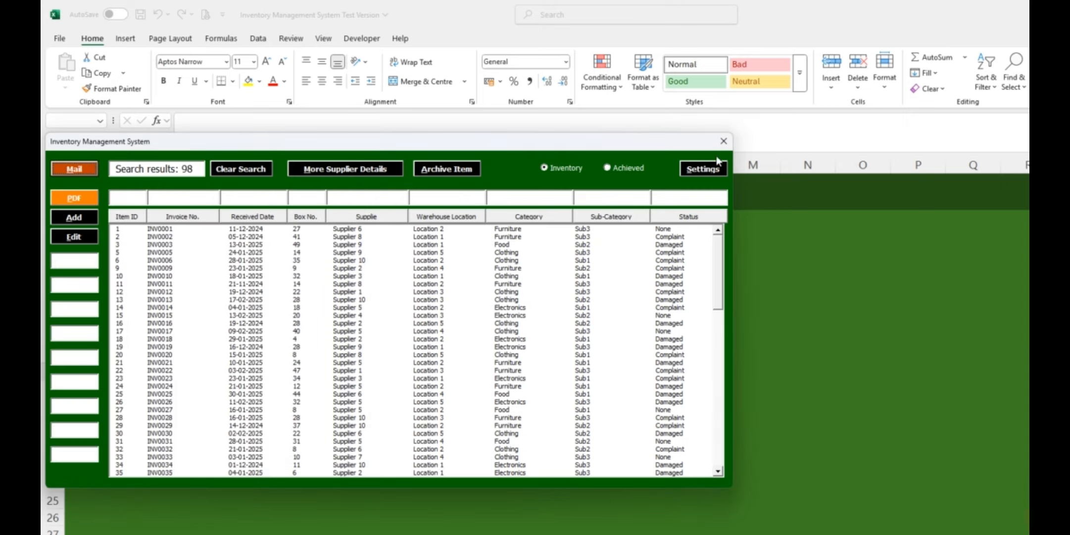
Close the inventory form and go from the dashboard to the settings sheet
click(723, 142)
click(266, 357)
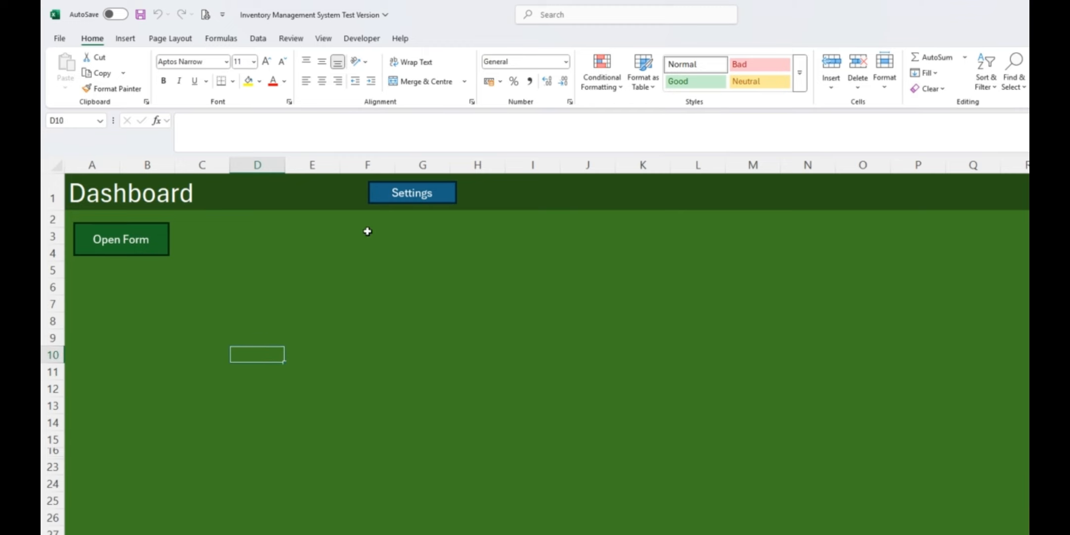
click(404, 198)
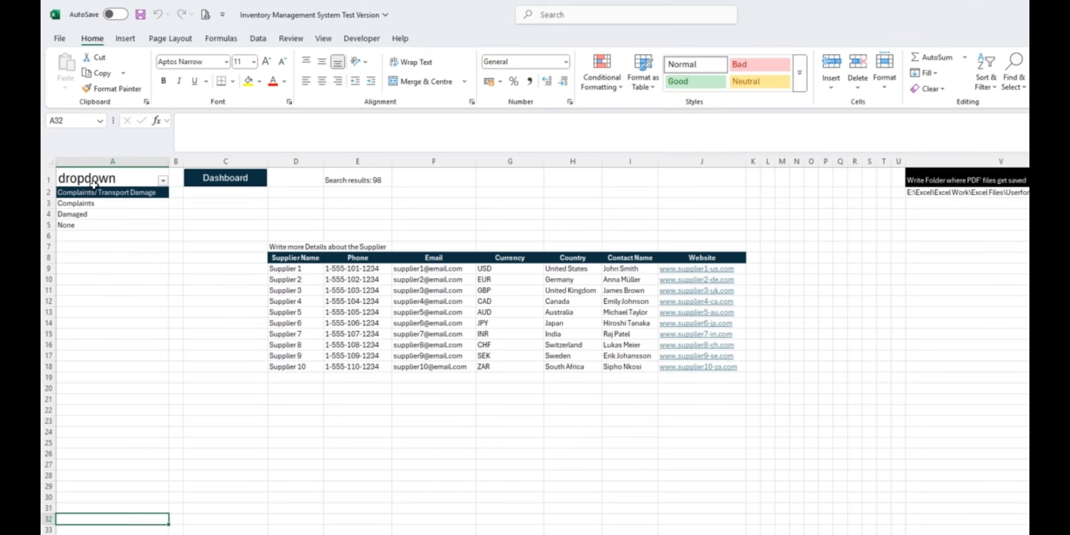
Examine the supplier details table on the settings sheet and move across to the saved emails area
drag(287, 268, 683, 373)
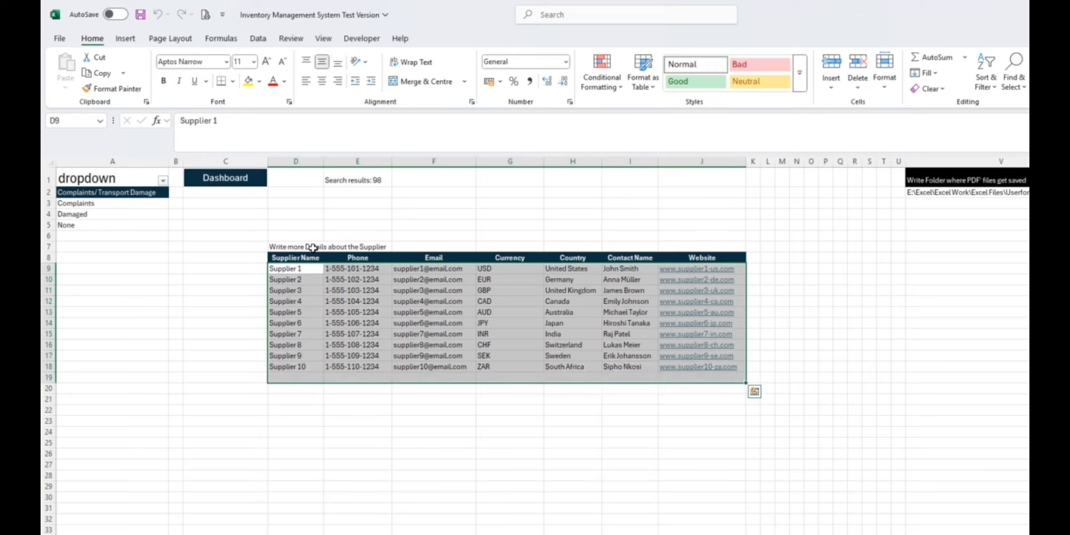
click(435, 199)
key(Right)
key(Right)
key(Right)
key(Right)
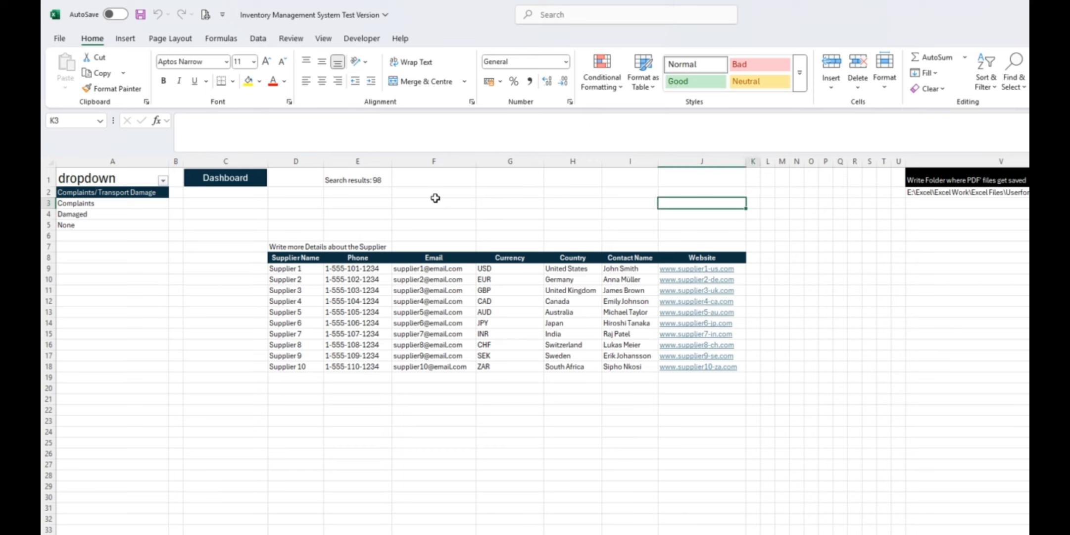
key(Right)
key(Right)
key(Right)
key(Right)
key(Right)
key(Right)
key(Right)
key(Right)
key(Right)
key(Right)
key(Right)
key(Right)
key(Right)
key(Right)
key(Right)
key(Right)
key(Right)
key(Right)
key(Right)
key(Right)
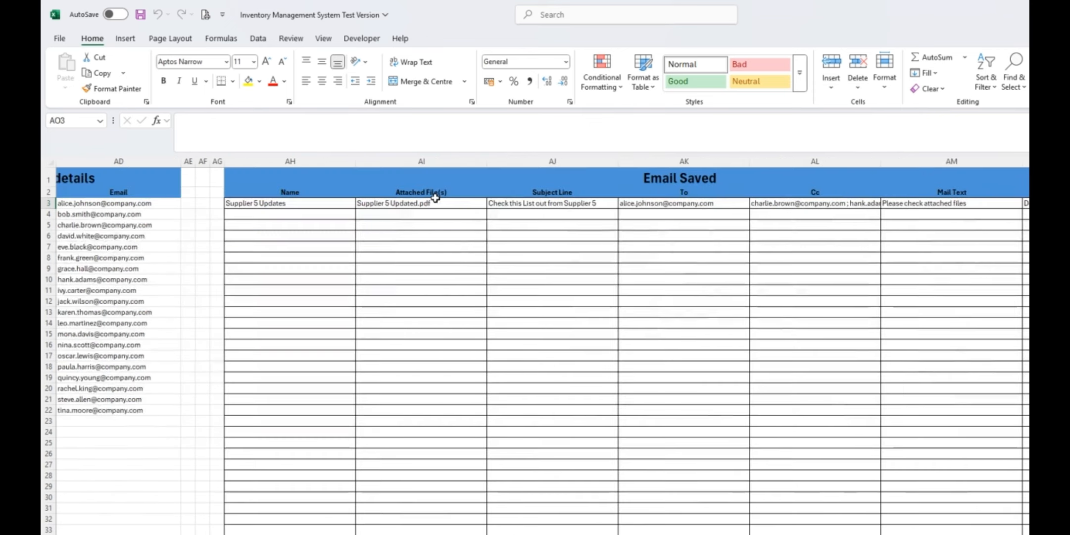
Examine the CoWorker details table and the folder path cell for saved PDF files on the settings sheet
key(Left)
key(Left)
key(Left)
key(Left)
key(Left)
key(Left)
key(Left)
key(Left)
key(Left)
key(Left)
key(Left)
key(Left)
key(Left)
key(Left)
key(Left)
key(Left)
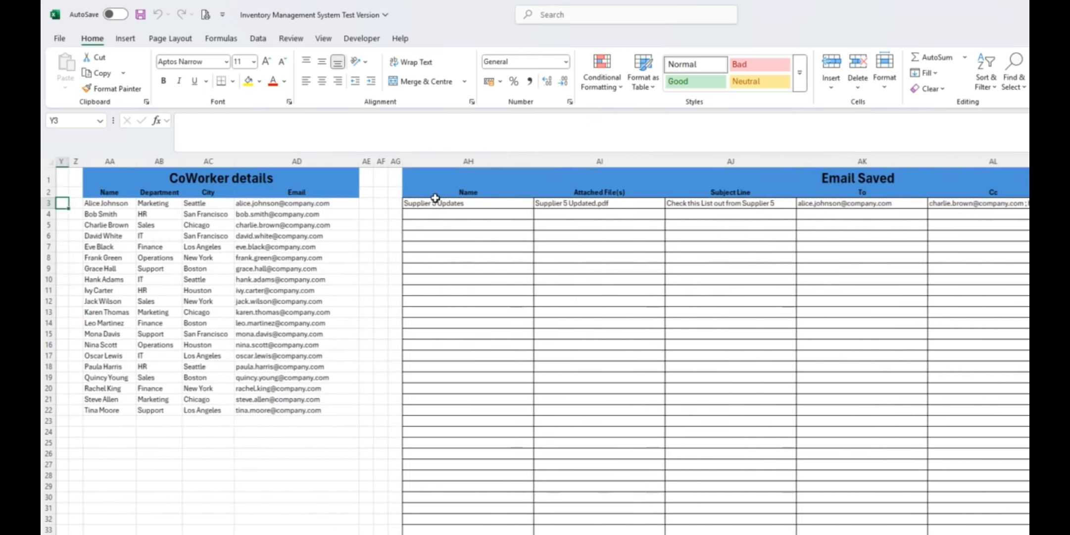
key(Left)
key(Left)
key(Left)
key(Left)
drag(349, 200, 396, 311)
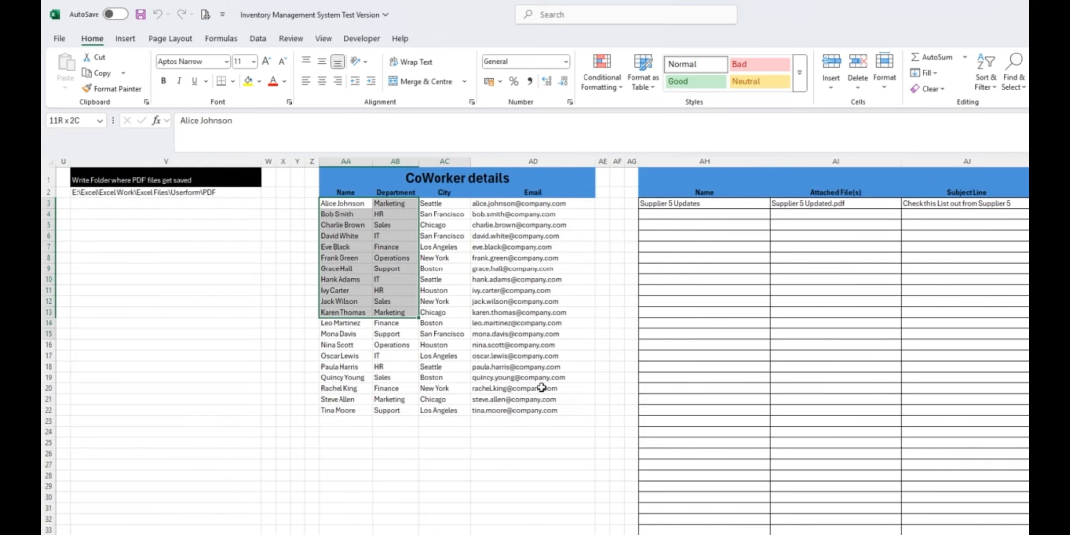
drag(542, 387, 544, 410)
click(116, 193)
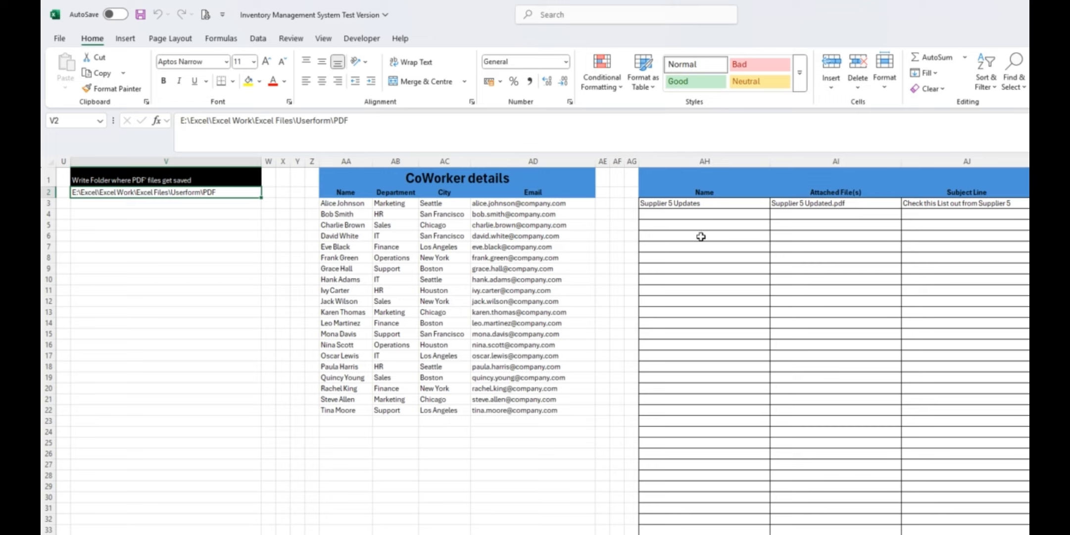
Examine the Email Saved table, including its default template column and the empty rows for further saved mails
click(709, 221)
key(Up)
key(Up)
key(Right)
key(Right)
key(Right)
key(Right)
key(Right)
key(Right)
key(Right)
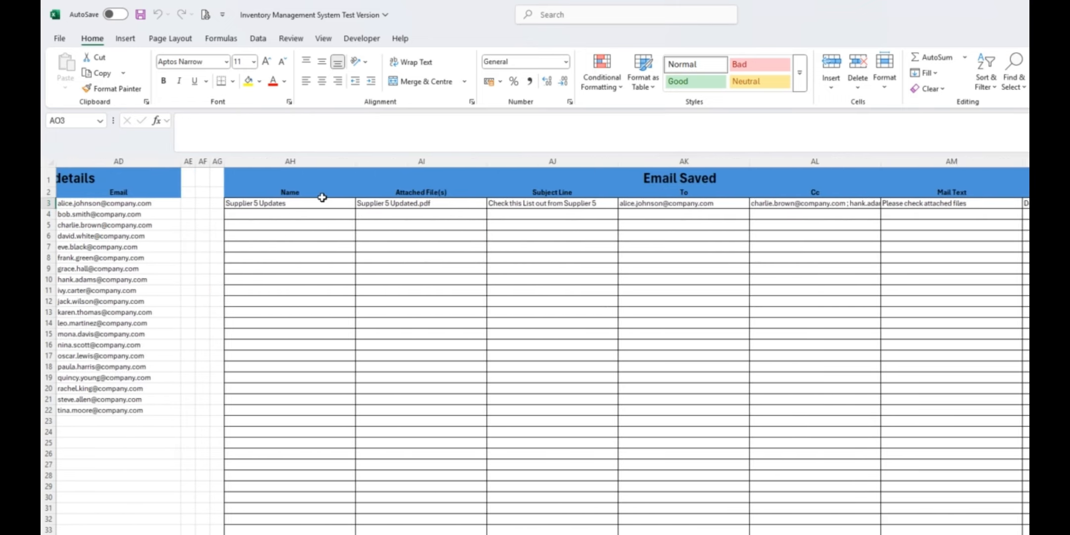
key(Right)
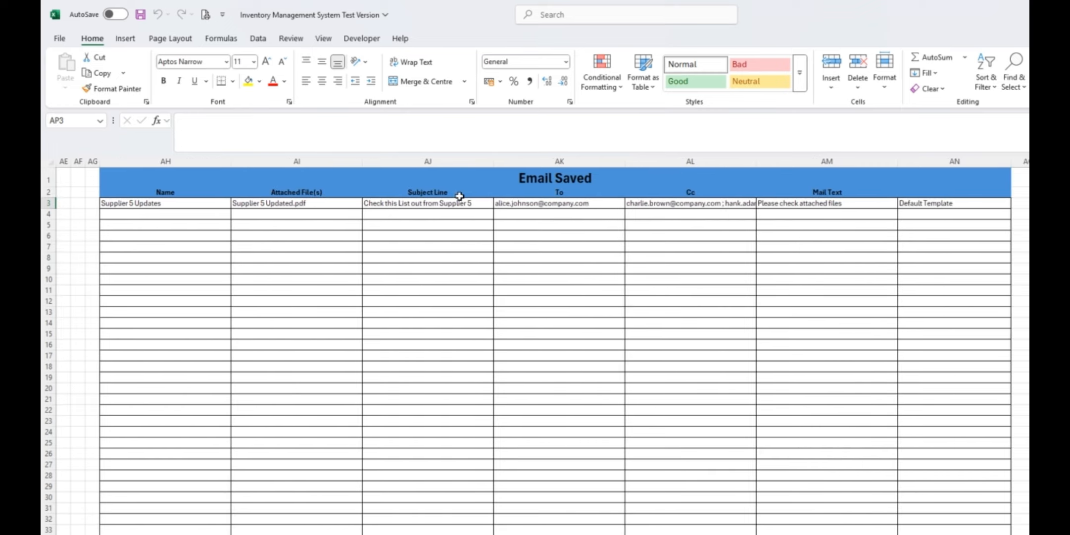
click(945, 204)
click(943, 170)
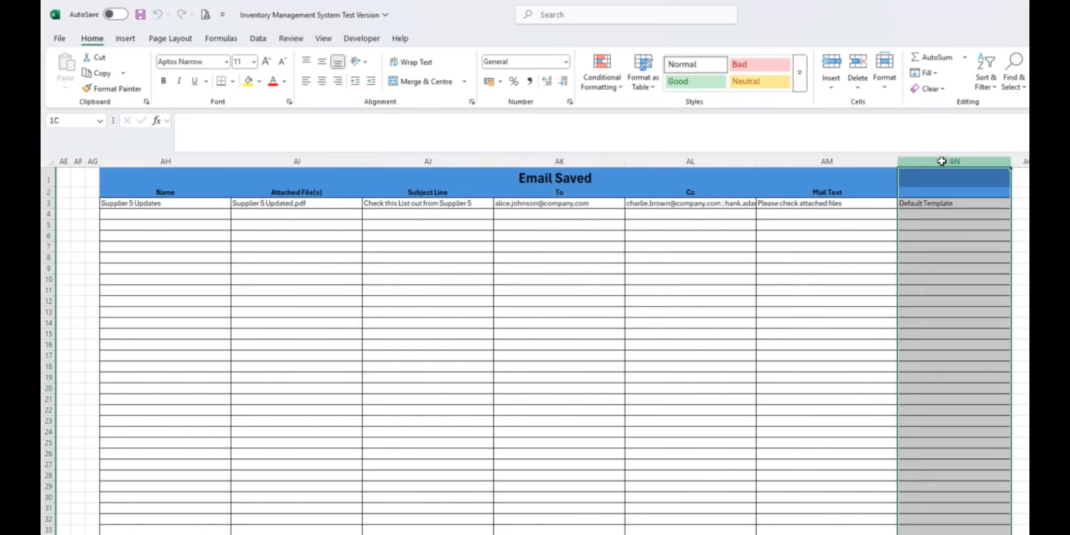
click(934, 223)
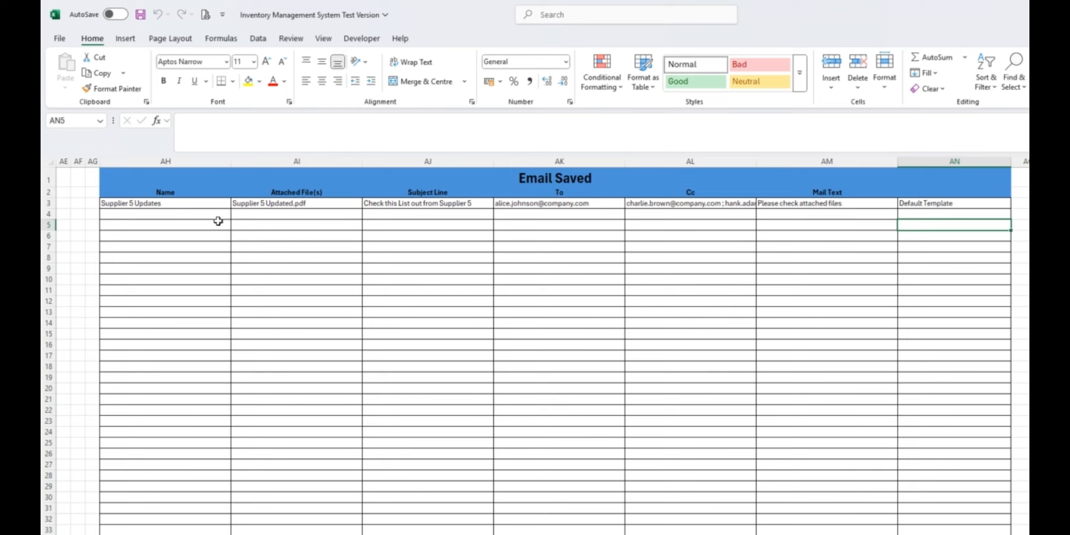
drag(168, 213, 815, 309)
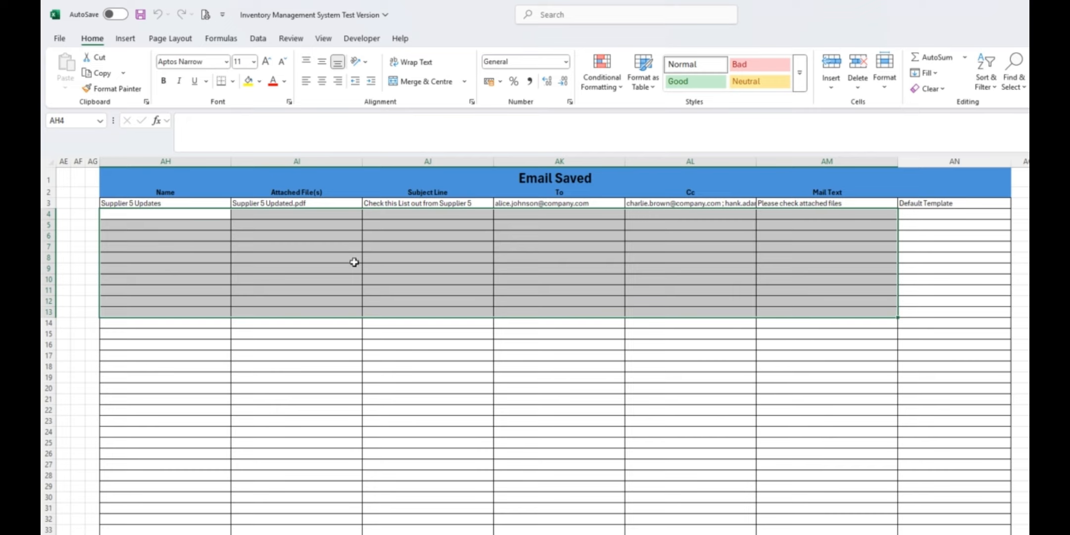
Clear the Default Template marker from the Supplier 5 Updates row in the Email Saved table, and undo the deletion
click(916, 217)
click(923, 204)
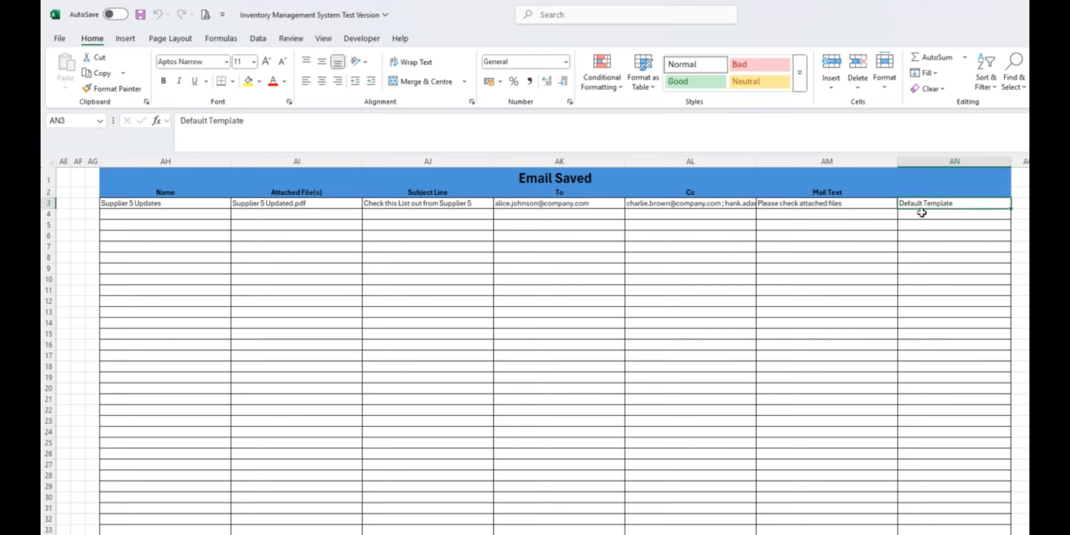
key(Delete)
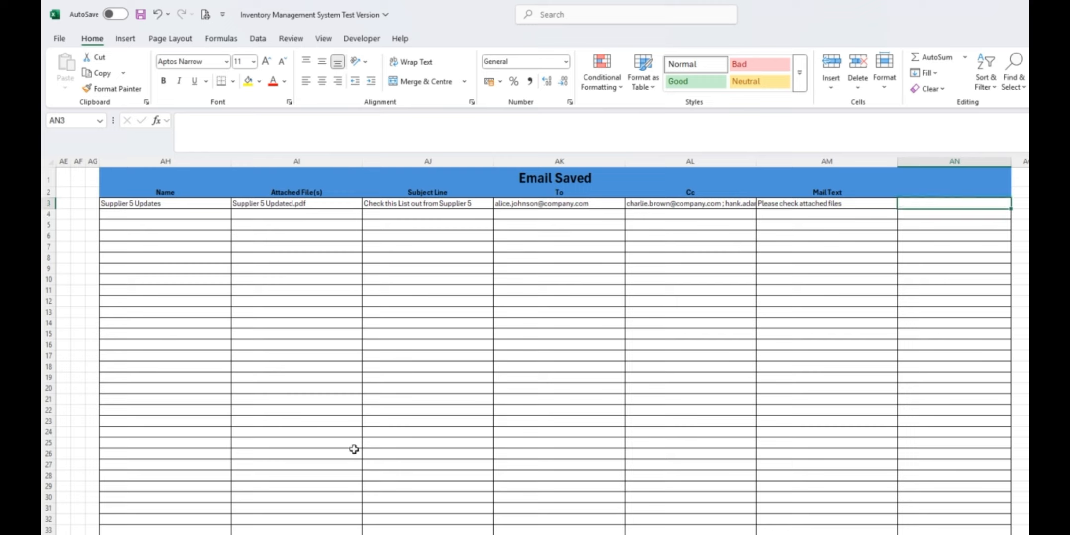
click(864, 235)
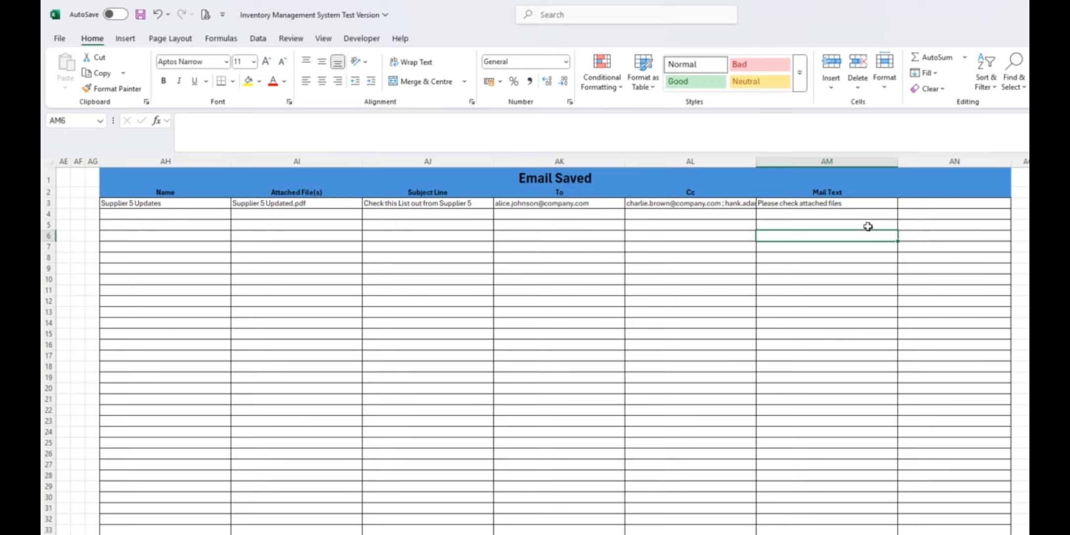
key(ctrl+z)
drag(784, 270, 792, 279)
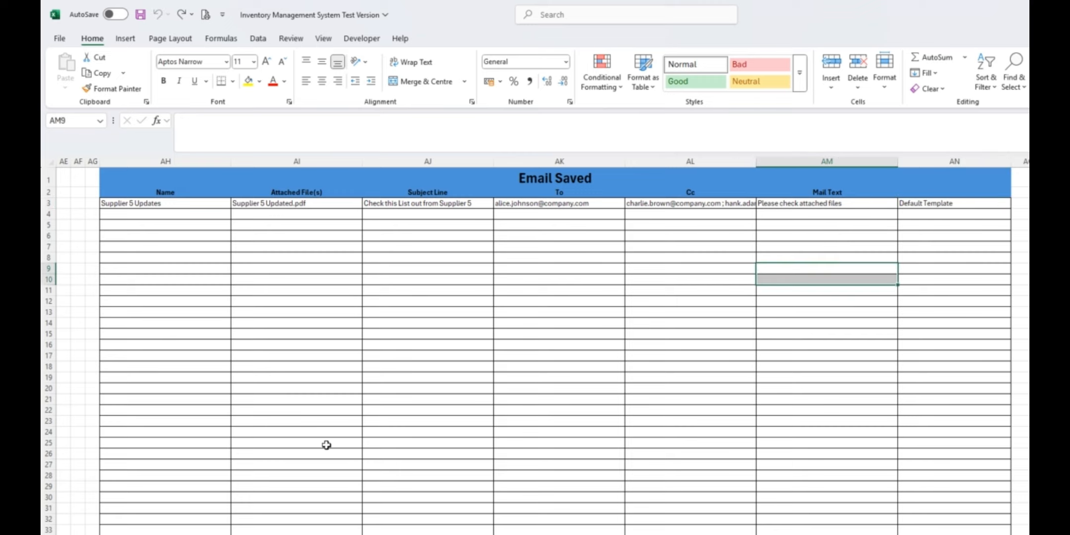
Return to the dashboard, check the default template in the inventory form's mail window, and close both windows
click(255, 326)
key(Home)
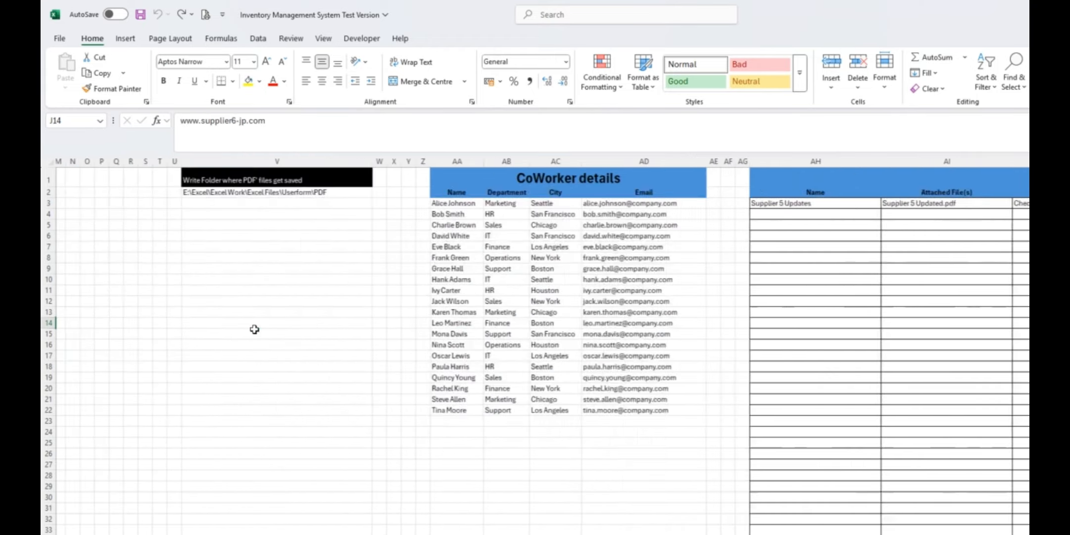
click(240, 178)
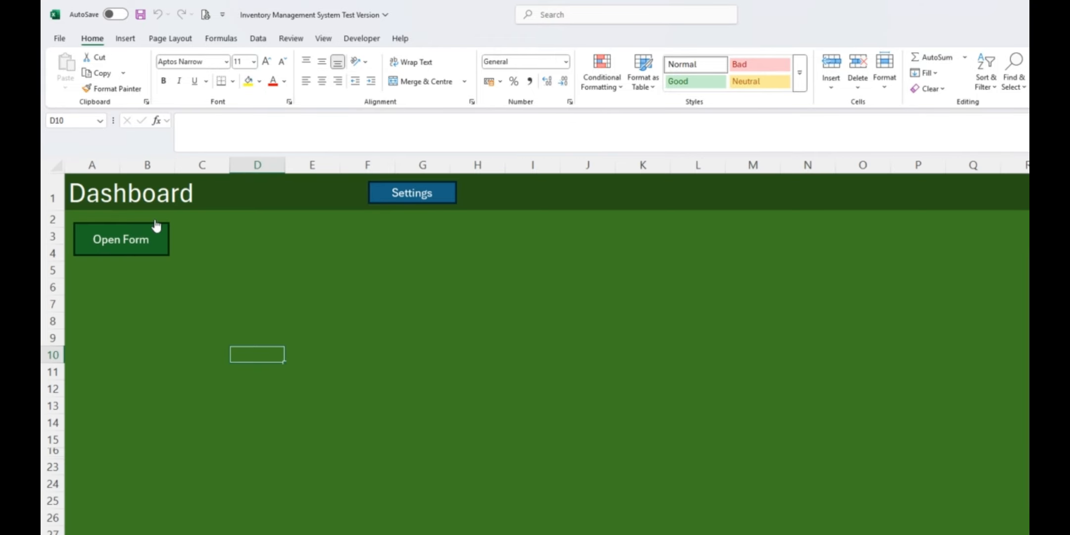
click(128, 243)
click(74, 169)
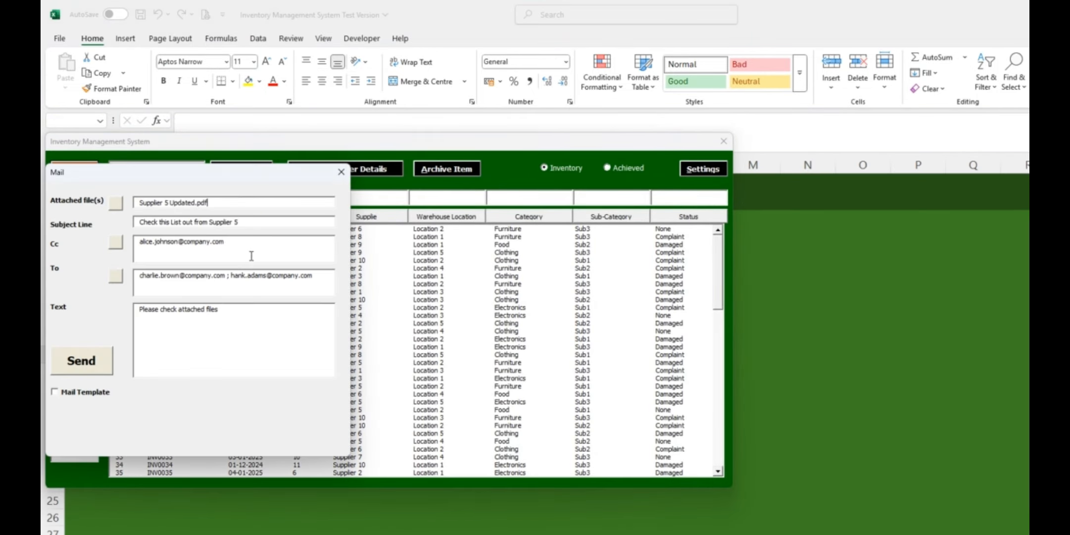
click(341, 172)
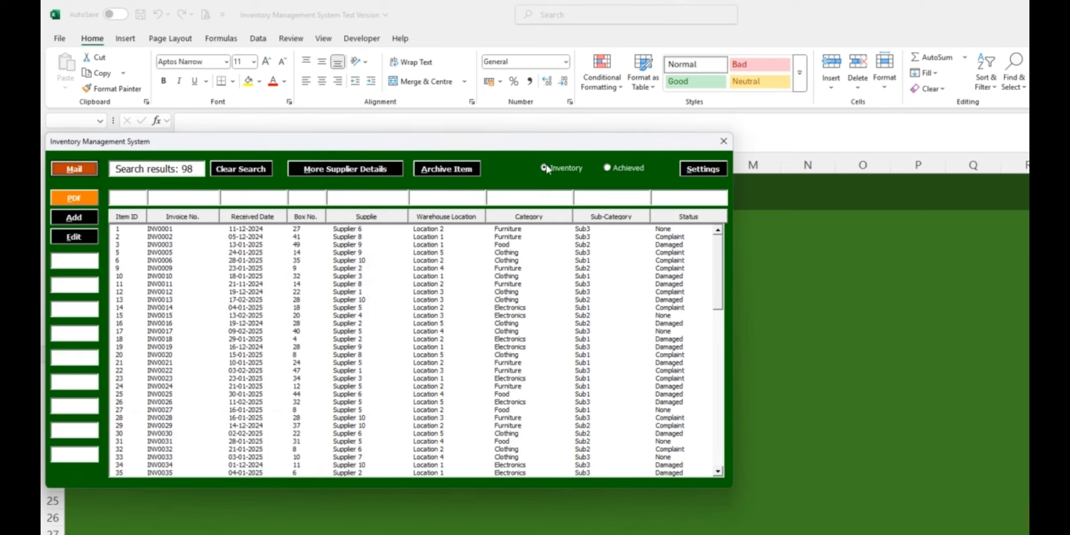
click(724, 141)
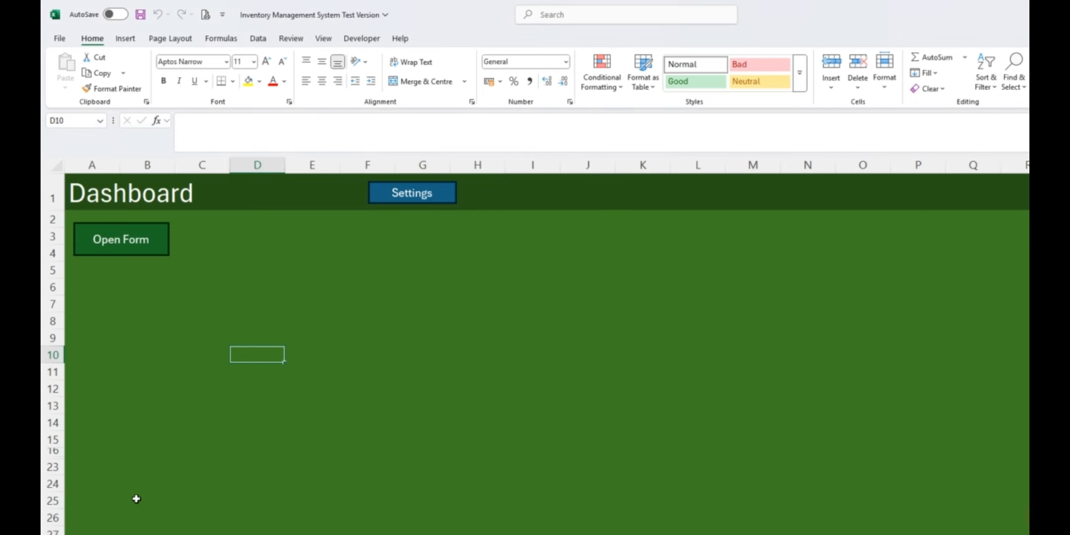
Go to the settings sheet and delete the Default Template marker in cell AN3 of the Email Saved table
click(411, 195)
click(648, 204)
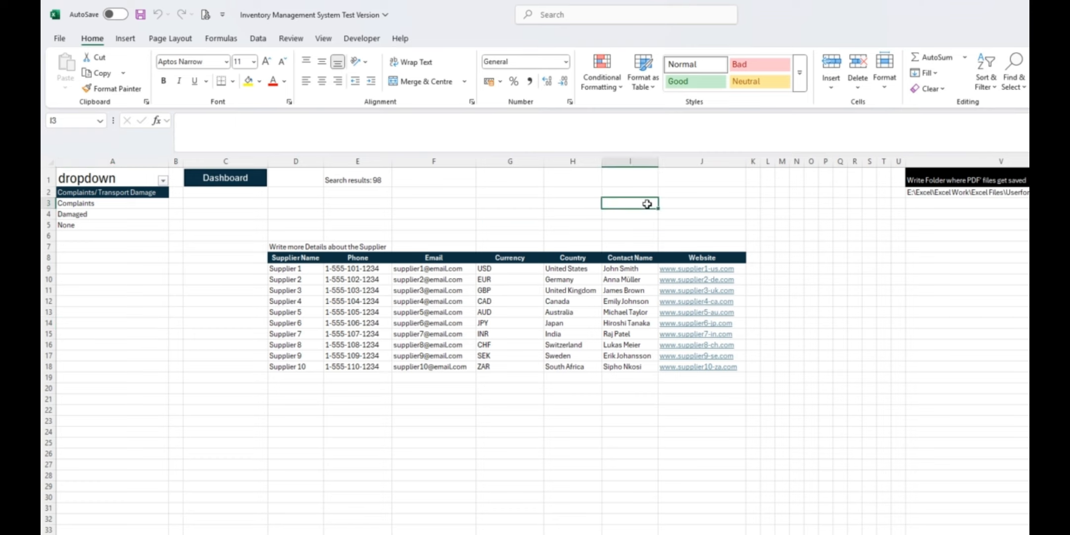
key(Right)
key(Right)
key(Right)
key(Right)
key(Right)
key(Right)
key(Right)
key(Right)
key(Right)
key(Right)
key(Right)
key(Right)
key(Right)
key(Right)
key(Right)
key(Right)
key(Right)
key(Right)
key(Right)
key(Right)
key(Right)
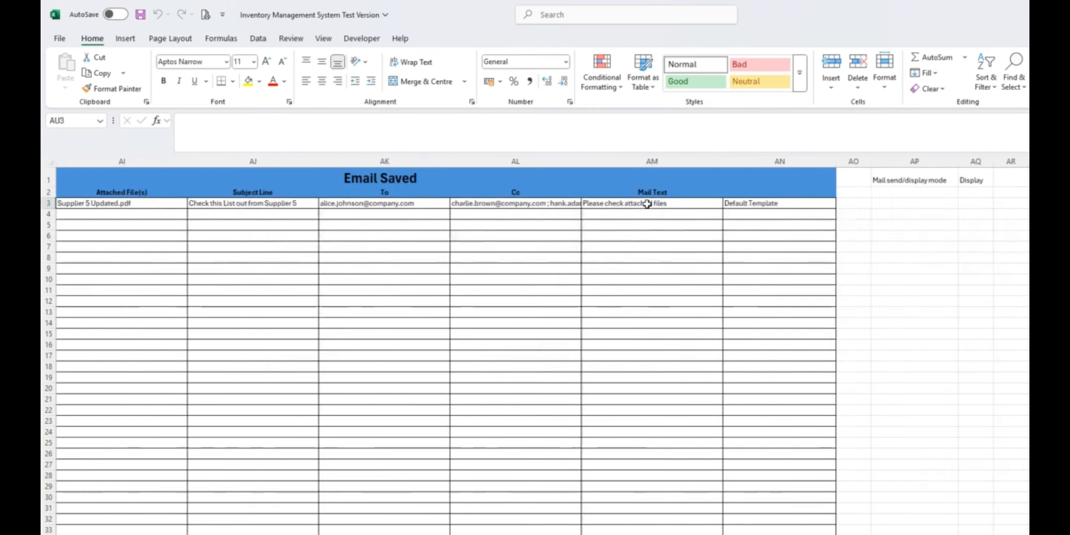
click(670, 203)
key(Delete)
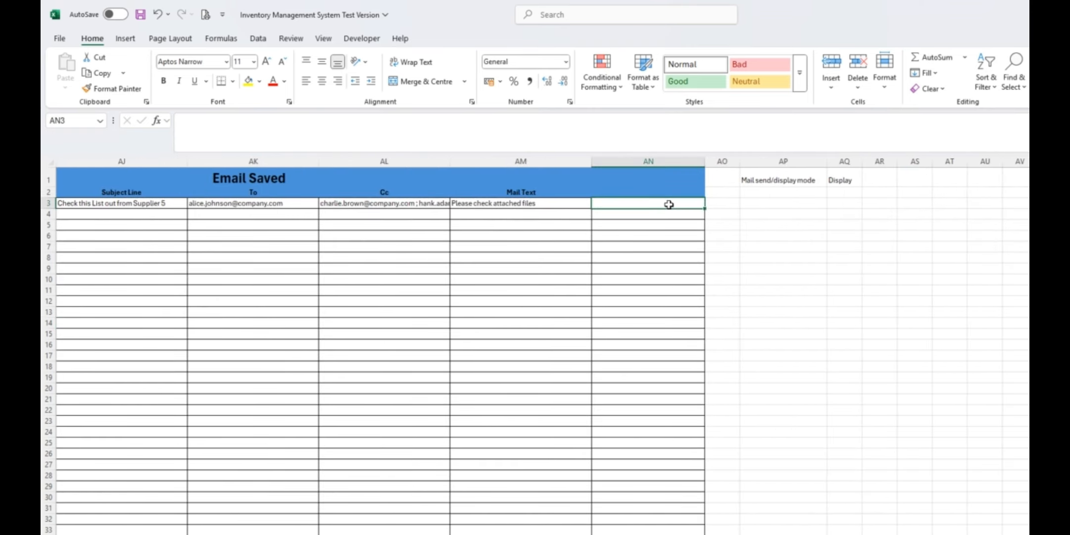
Return to the dashboard, open a new mail from the inventory form and load the Supplier 5 Updates template into it
key(Left)
key(Left)
key(Left)
key(Left)
key(Left)
key(Left)
key(Left)
key(Left)
key(Left)
key(Left)
key(Left)
key(Left)
key(Left)
key(Left)
key(Left)
key(Left)
key(Left)
key(Left)
key(Left)
key(Left)
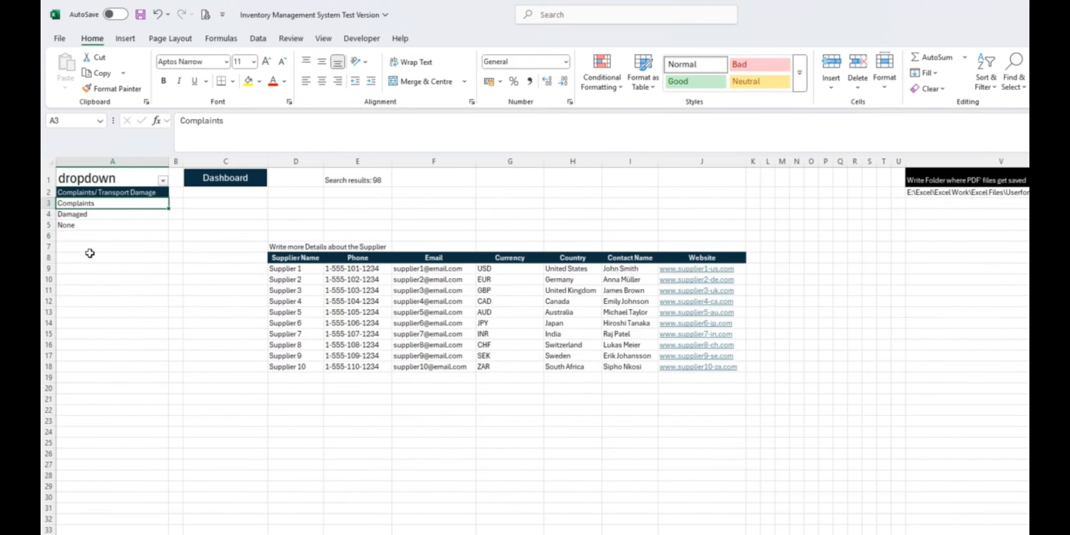
click(242, 183)
click(145, 244)
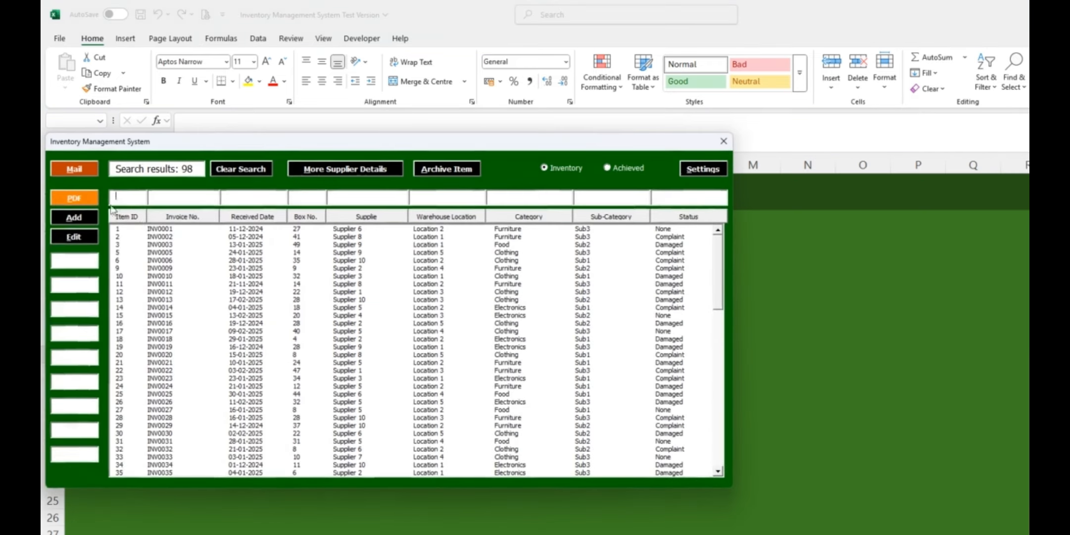
click(80, 170)
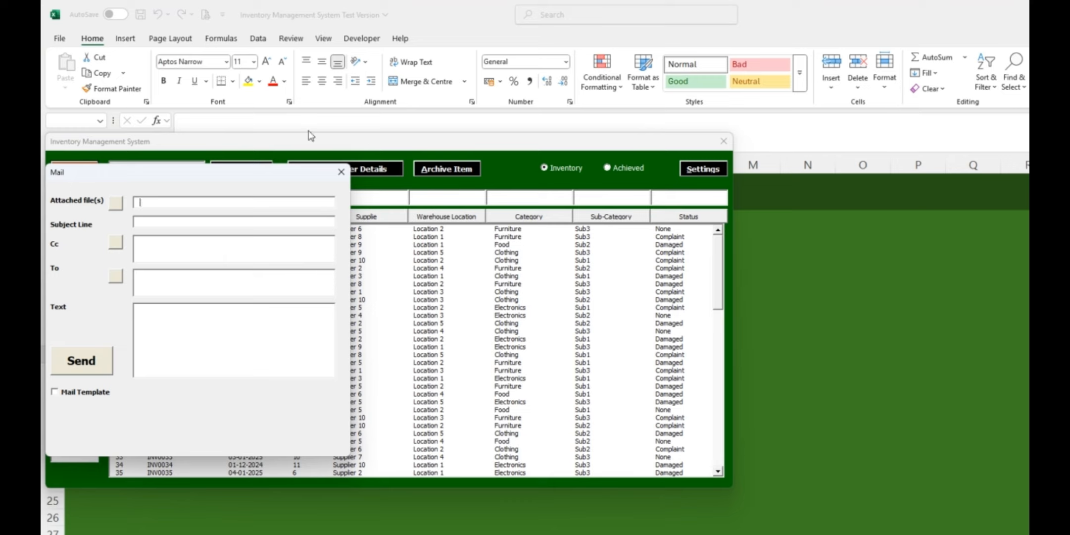
click(61, 394)
click(156, 440)
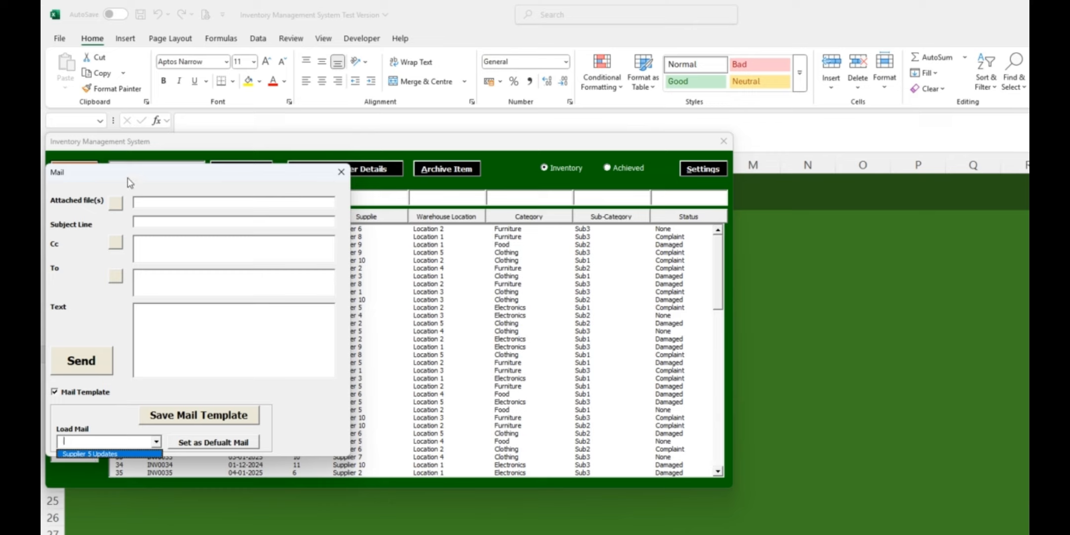
click(133, 454)
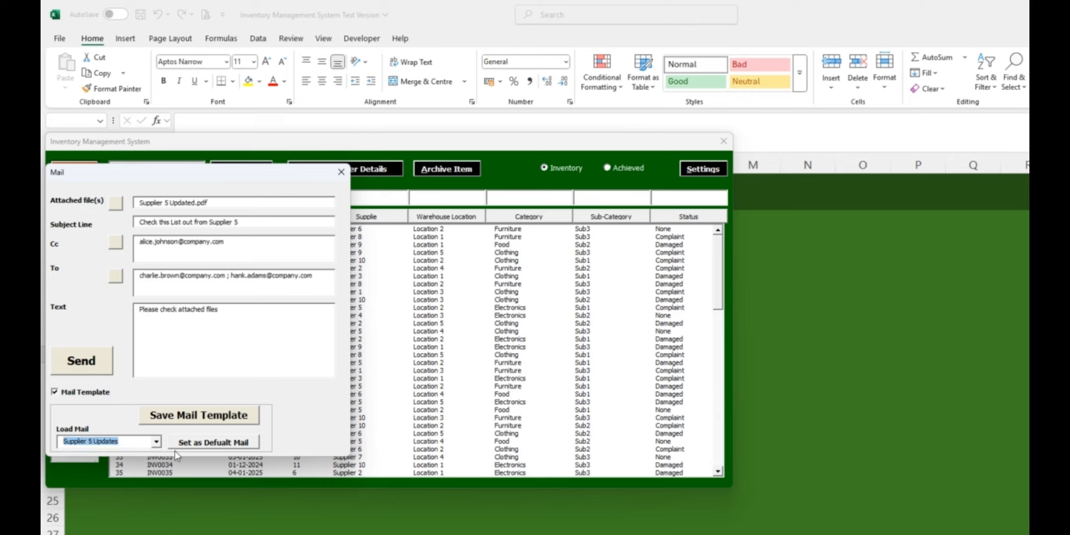
Set the loaded Supplier 5 Updates template as the default mail again, and close the mail and inventory forms
click(198, 442)
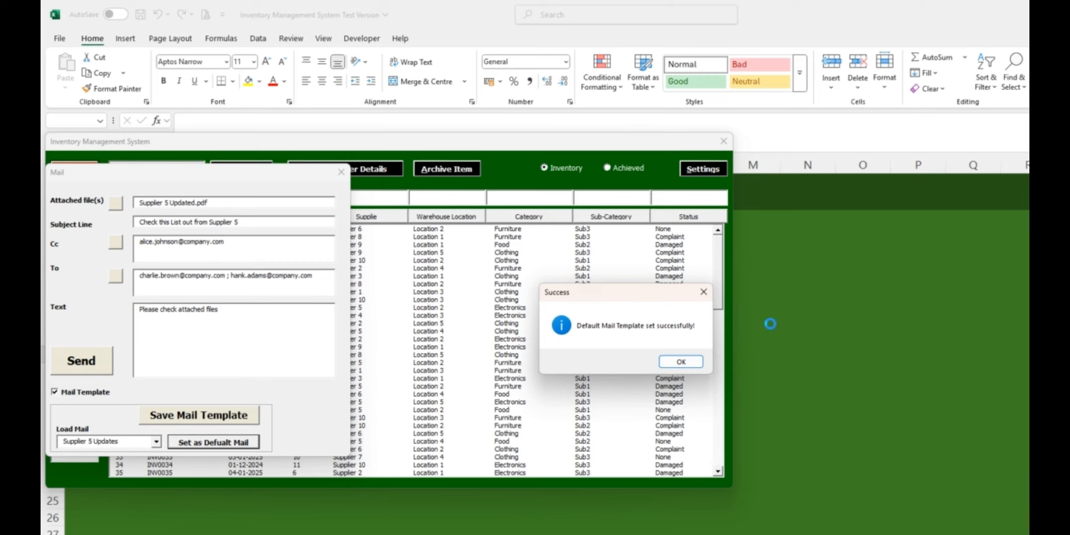
click(683, 367)
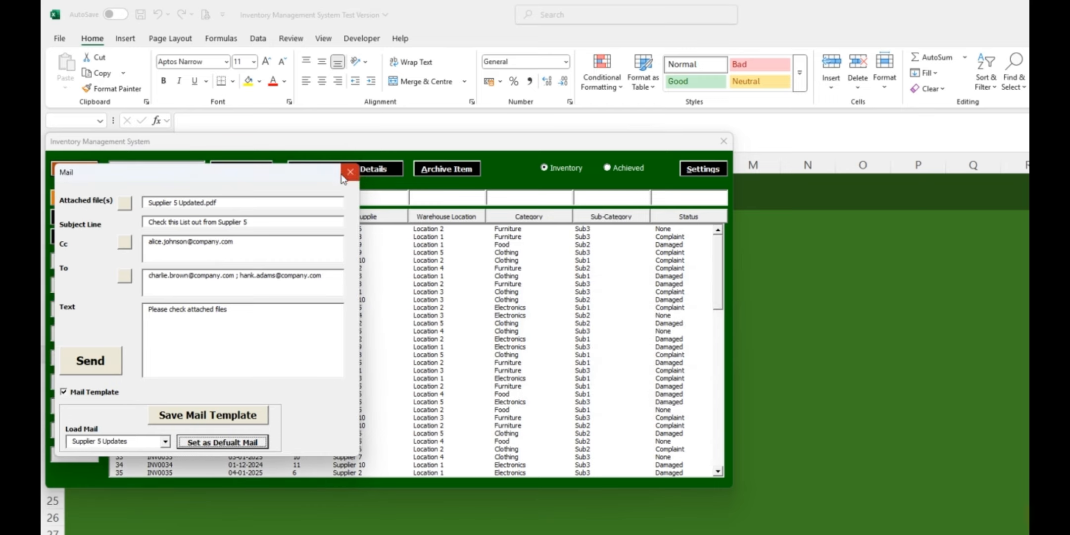
click(348, 172)
click(723, 142)
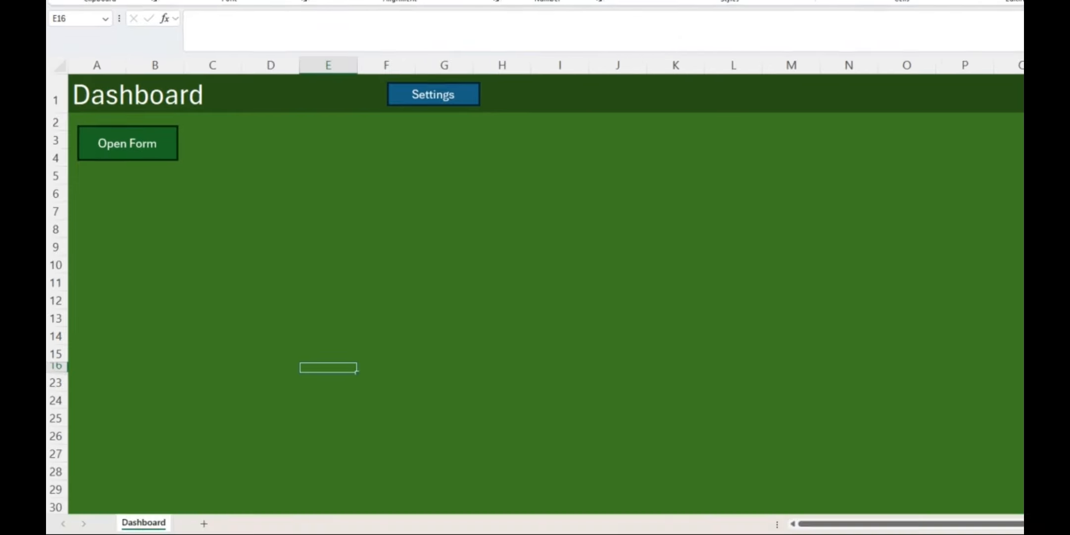
Reopen the inventory form, view the supplier details for item 3 (INV0003), and close the supplier window
click(229, 245)
click(158, 154)
drag(270, 49, 402, 131)
click(501, 233)
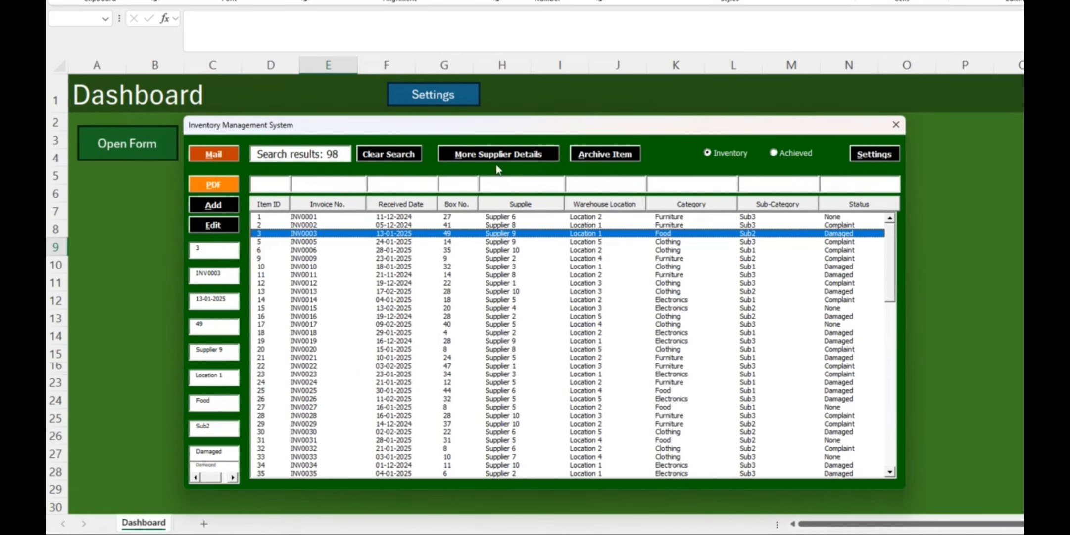
click(497, 155)
drag(304, 163, 379, 221)
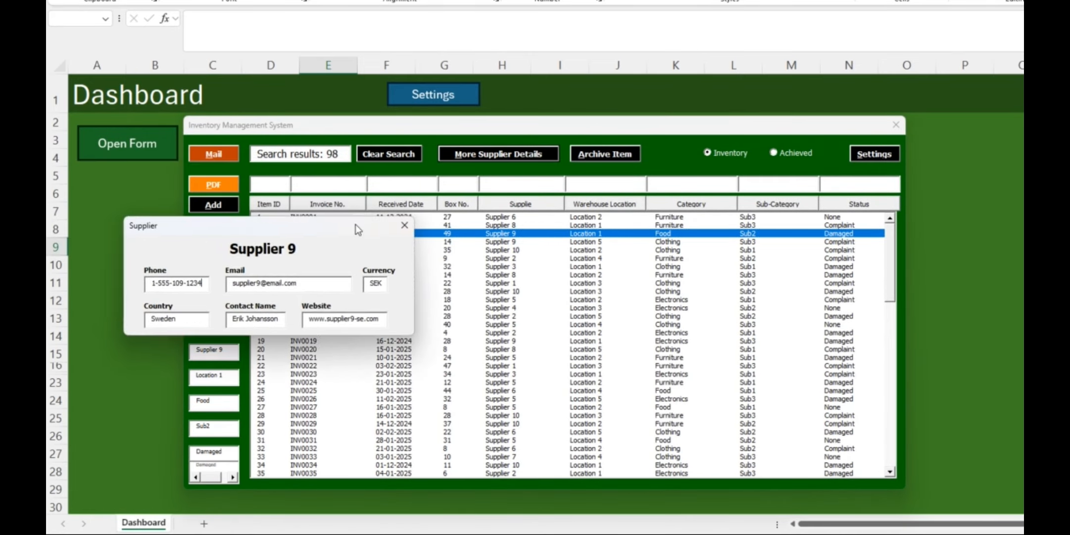
click(404, 226)
Select item 12 (INV0012) in the inventory list
click(440, 283)
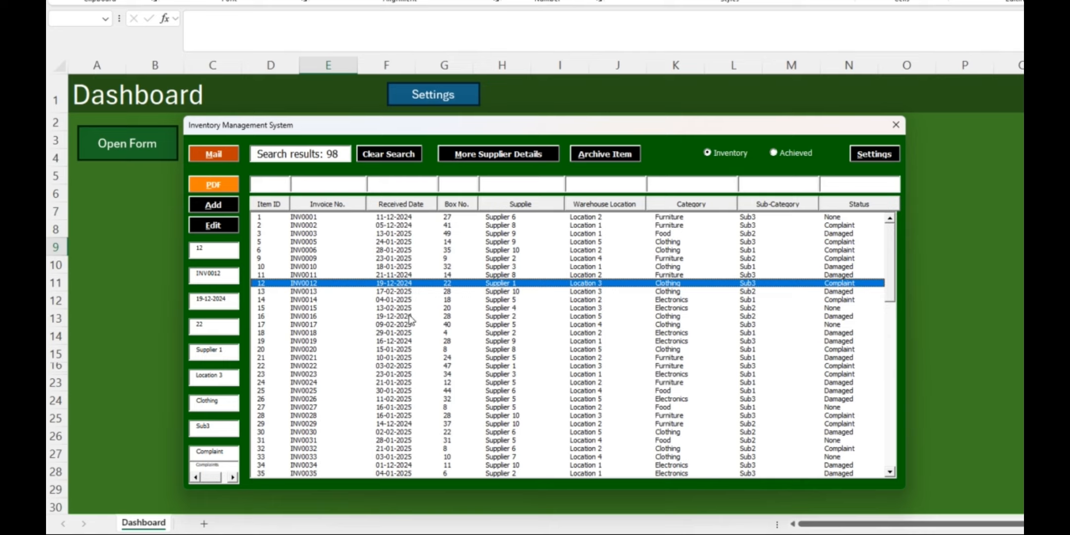